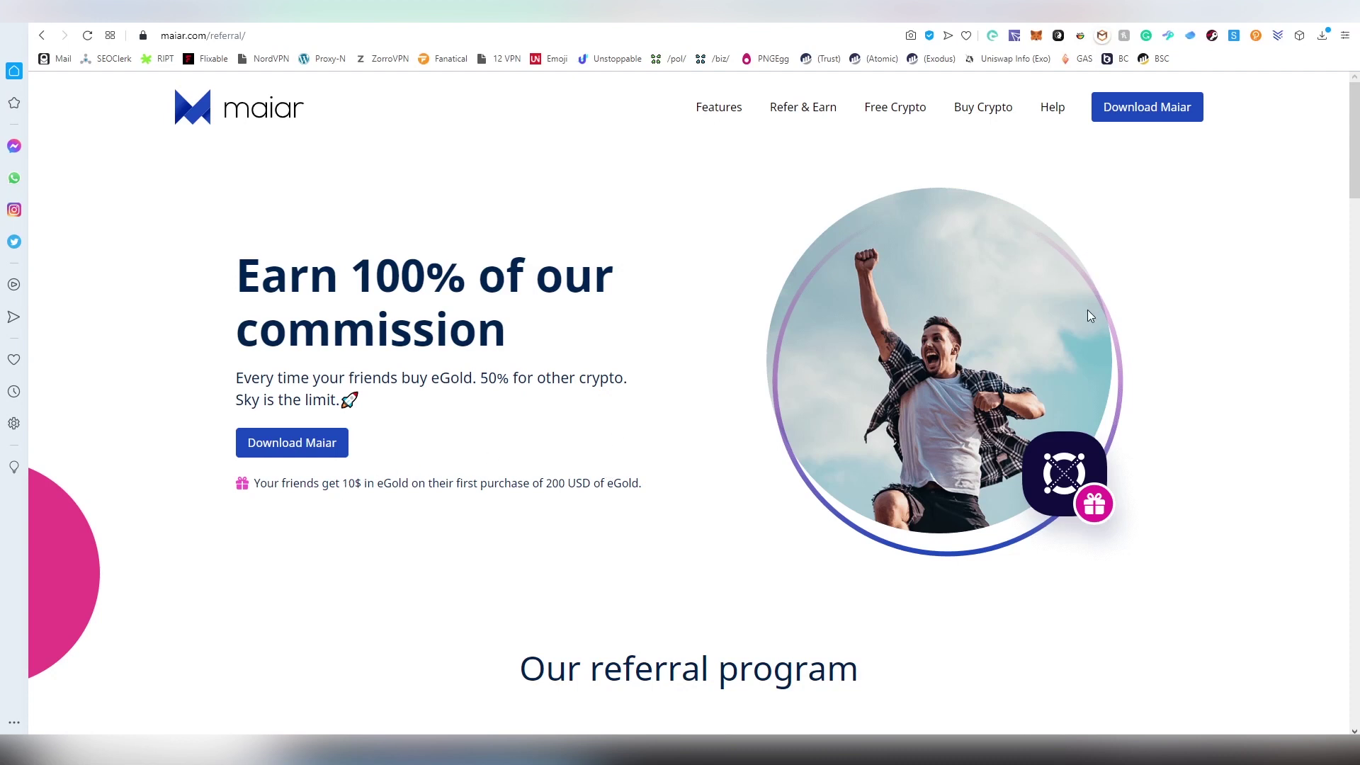
# Switch to the CoinMarketCap page for Elrond and review its price statistics and project description
pyautogui.click(1195, 21)
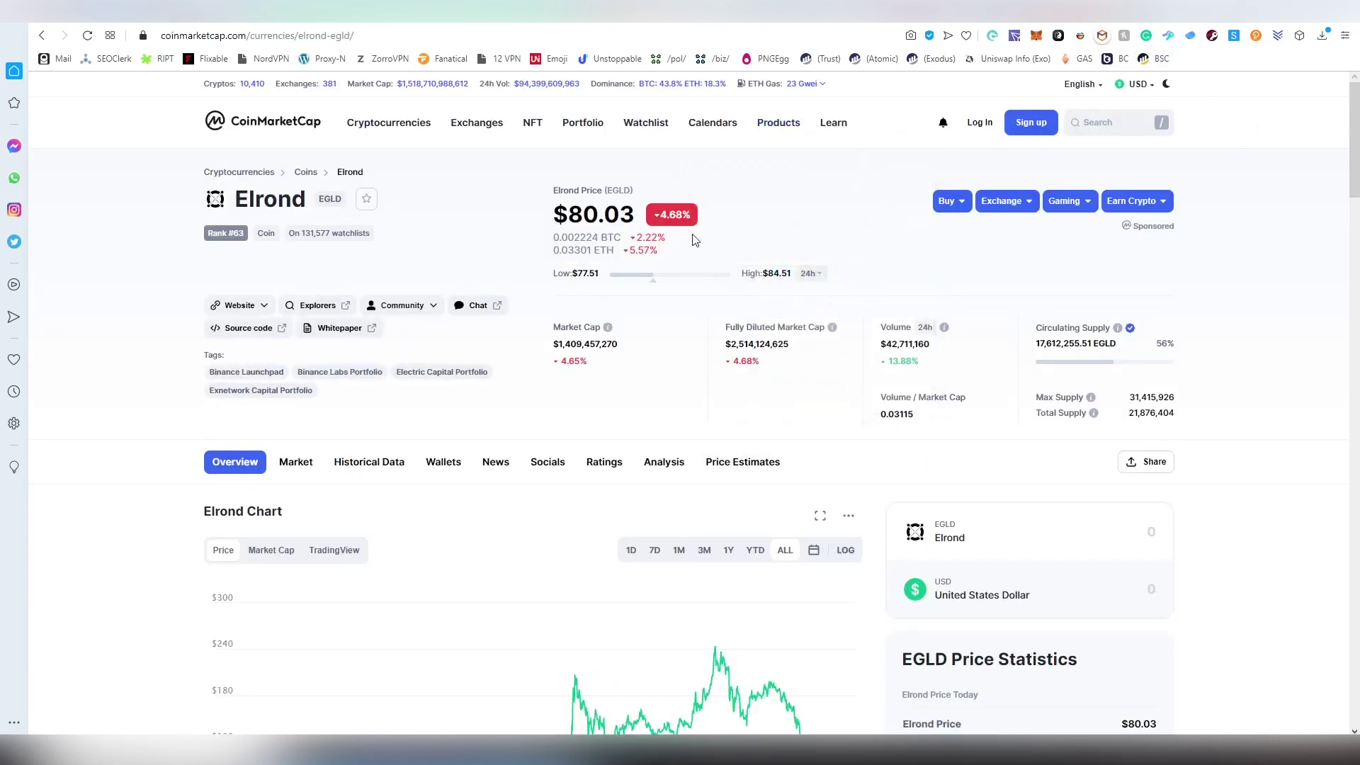
pyautogui.scroll(-5, 913, 267)
pyautogui.scroll(-8, 914, 267)
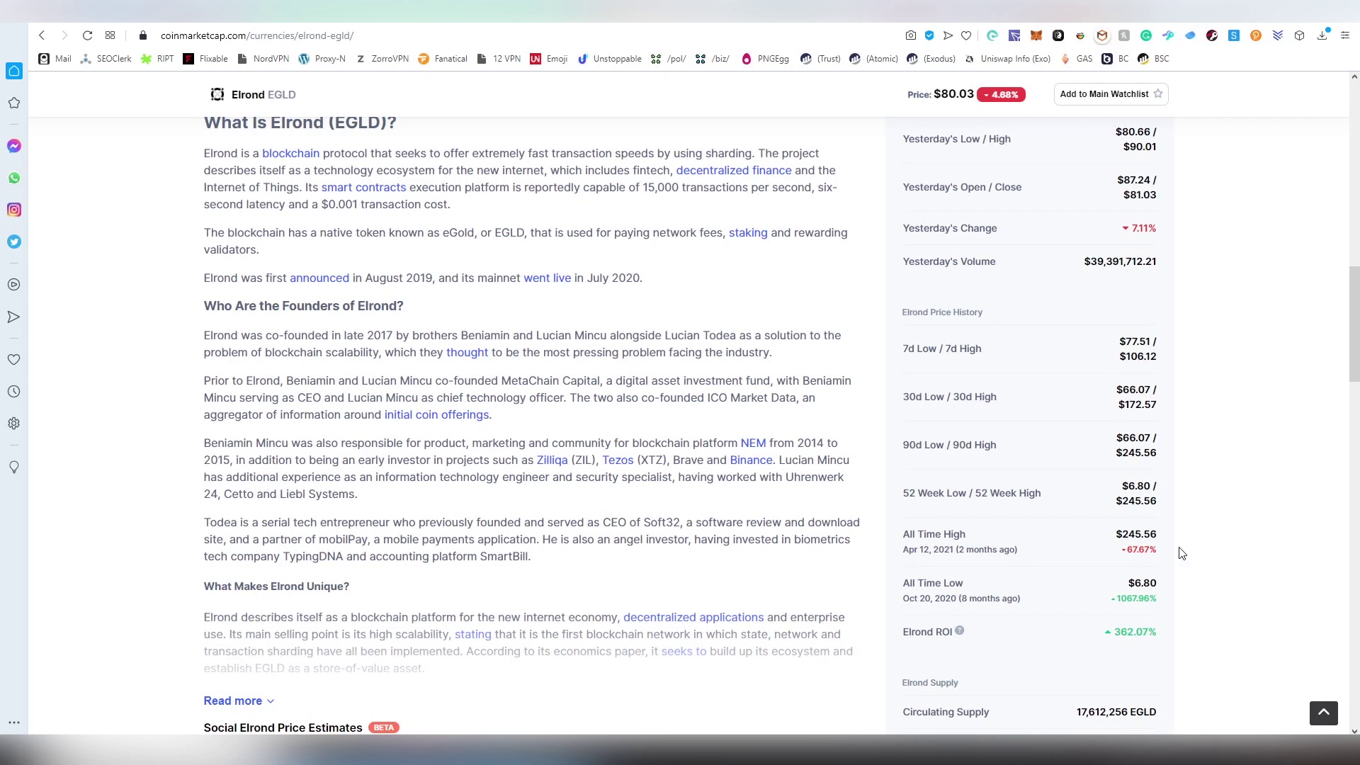
pyautogui.scroll(10, 1182, 553)
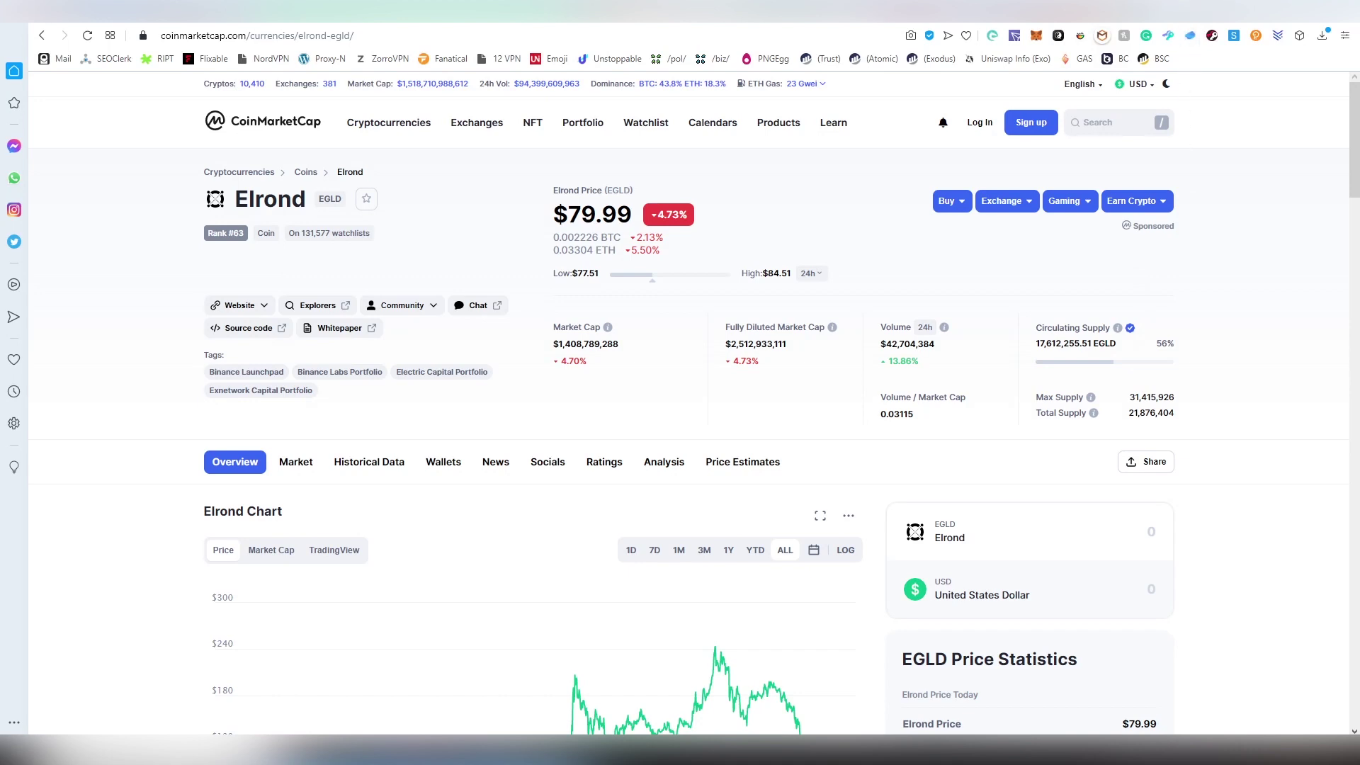
# Switch to the Staking Rewards page for Elrond and review the delegation and validator reward terms and the earnings calculator
pyautogui.click(1133, 11)
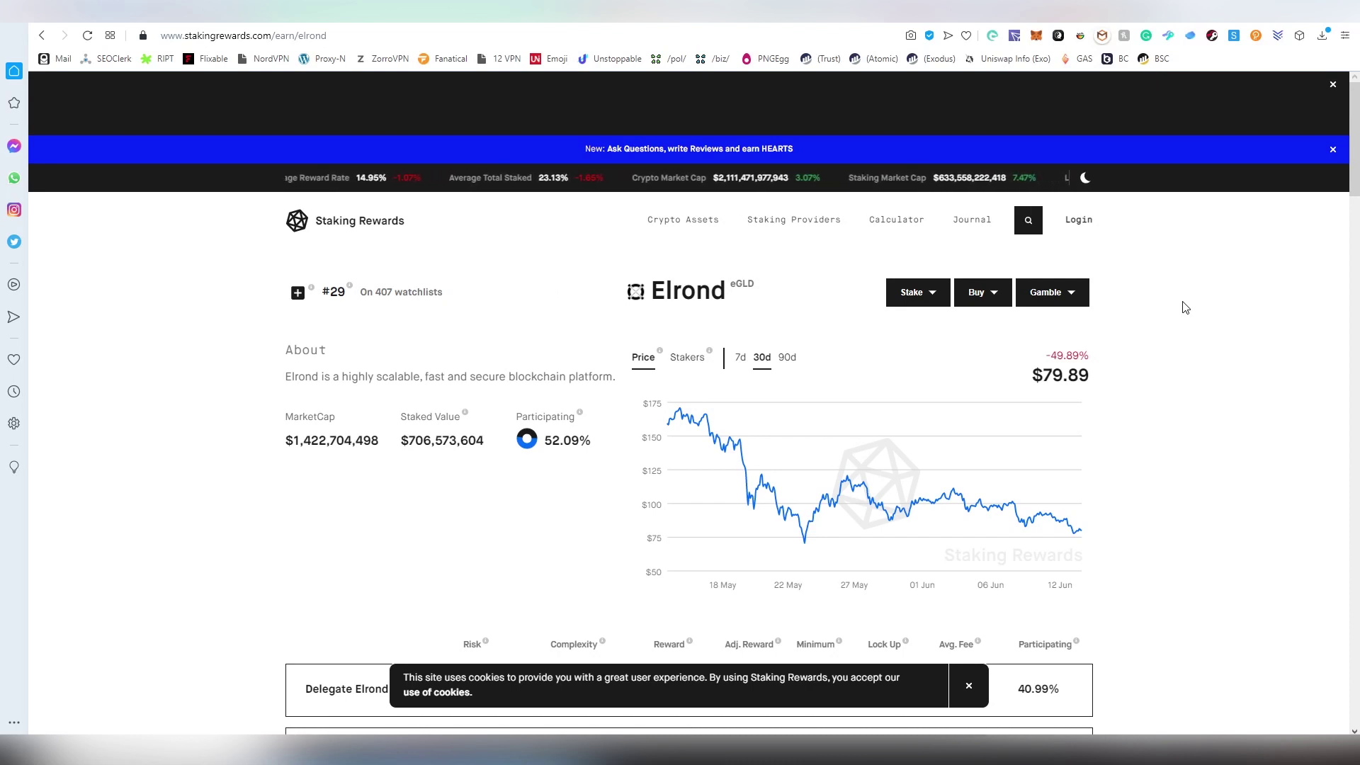
pyautogui.scroll(-3, 1185, 312)
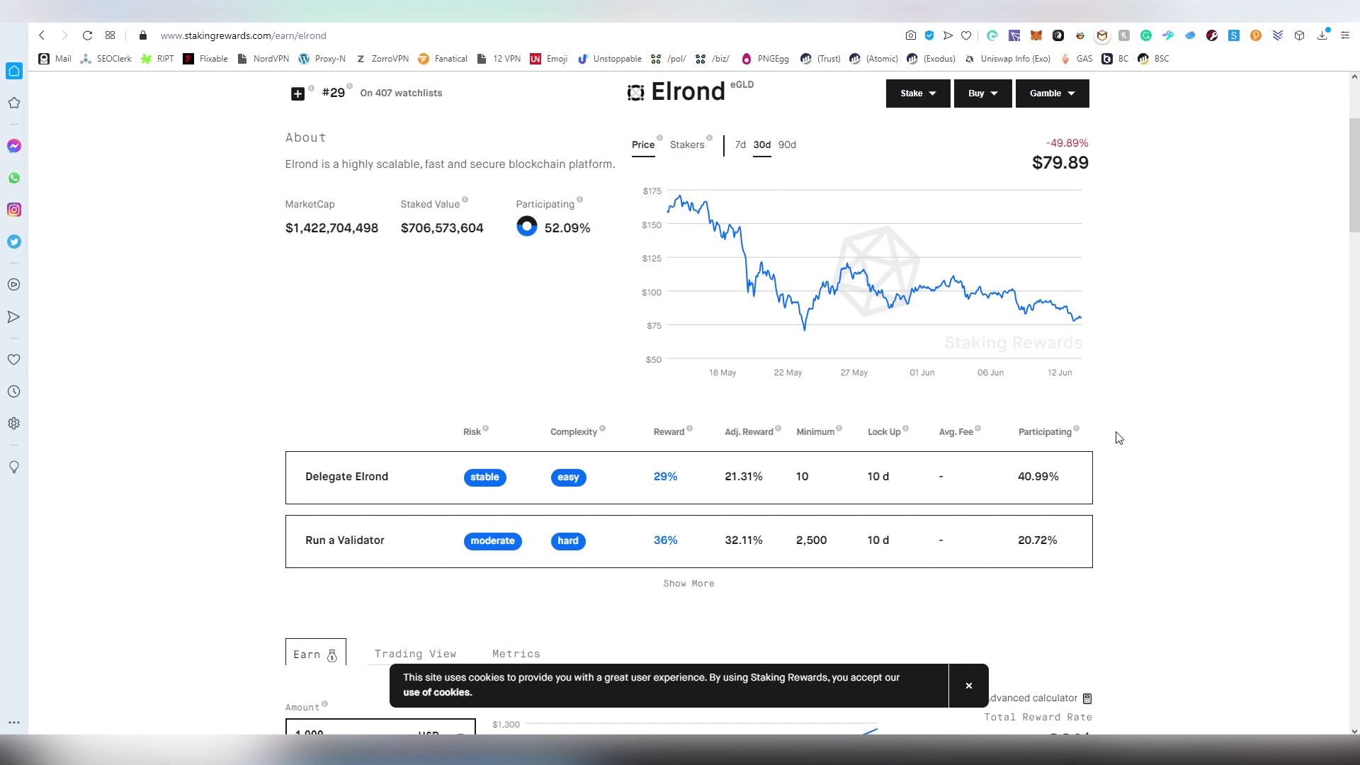
pyautogui.scroll(-3, 1119, 438)
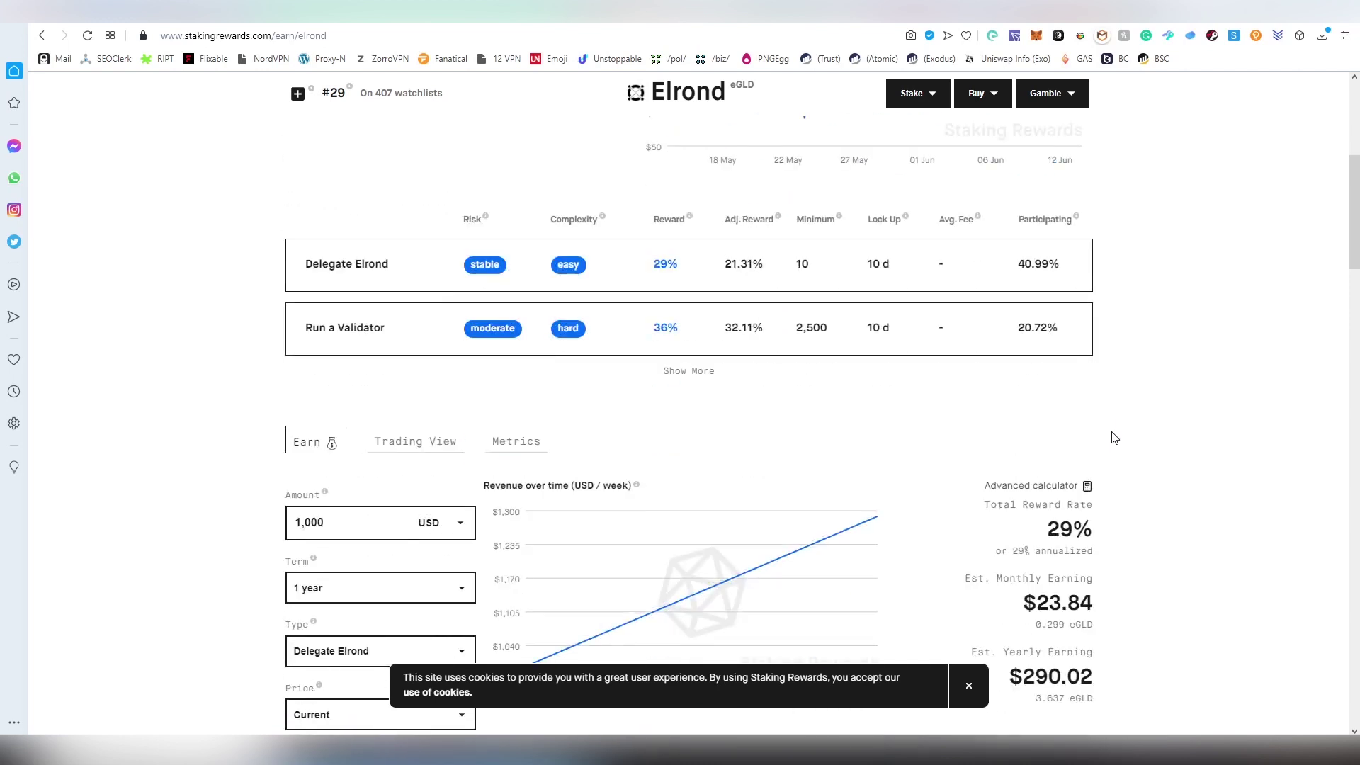
pyautogui.scroll(3, 1114, 438)
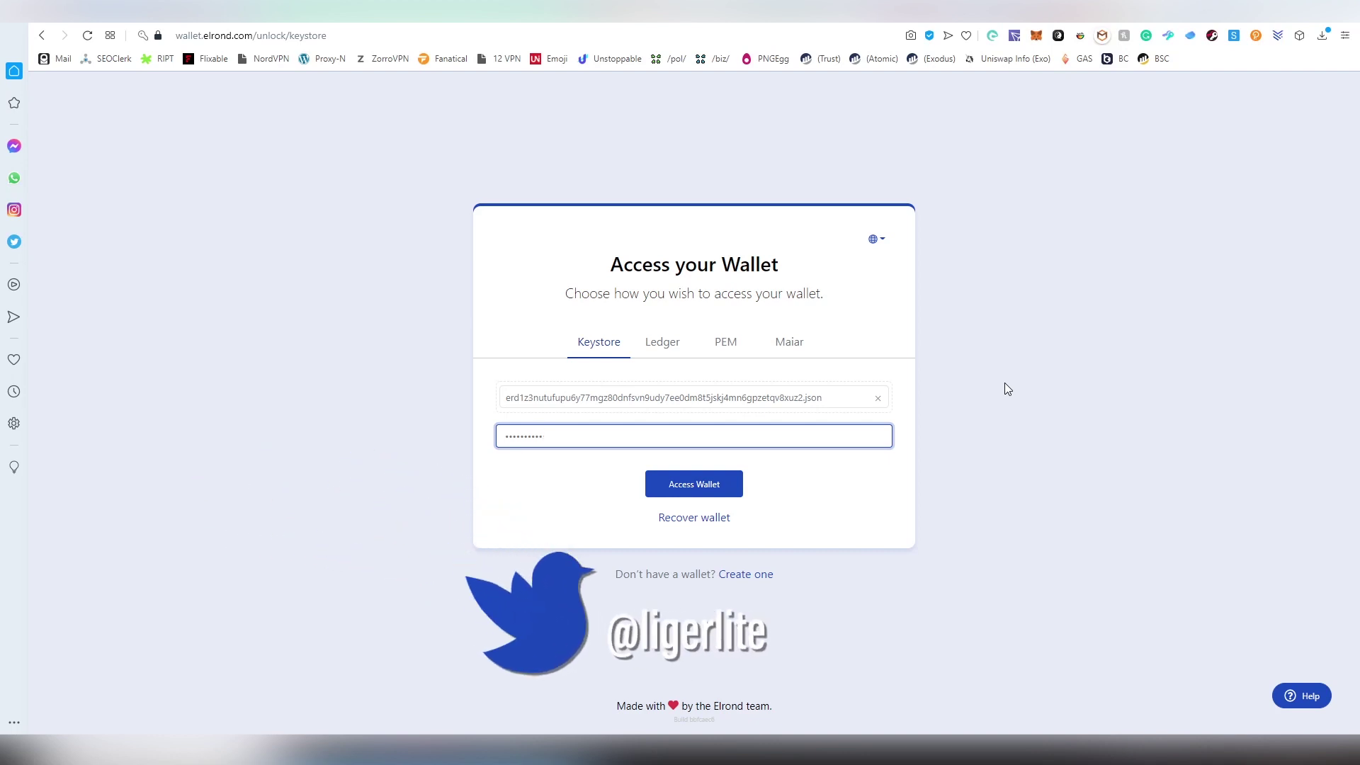
# Access the Elrond web wallet using the loaded keystore file and the password already filled in
pyautogui.click(1005, 383)
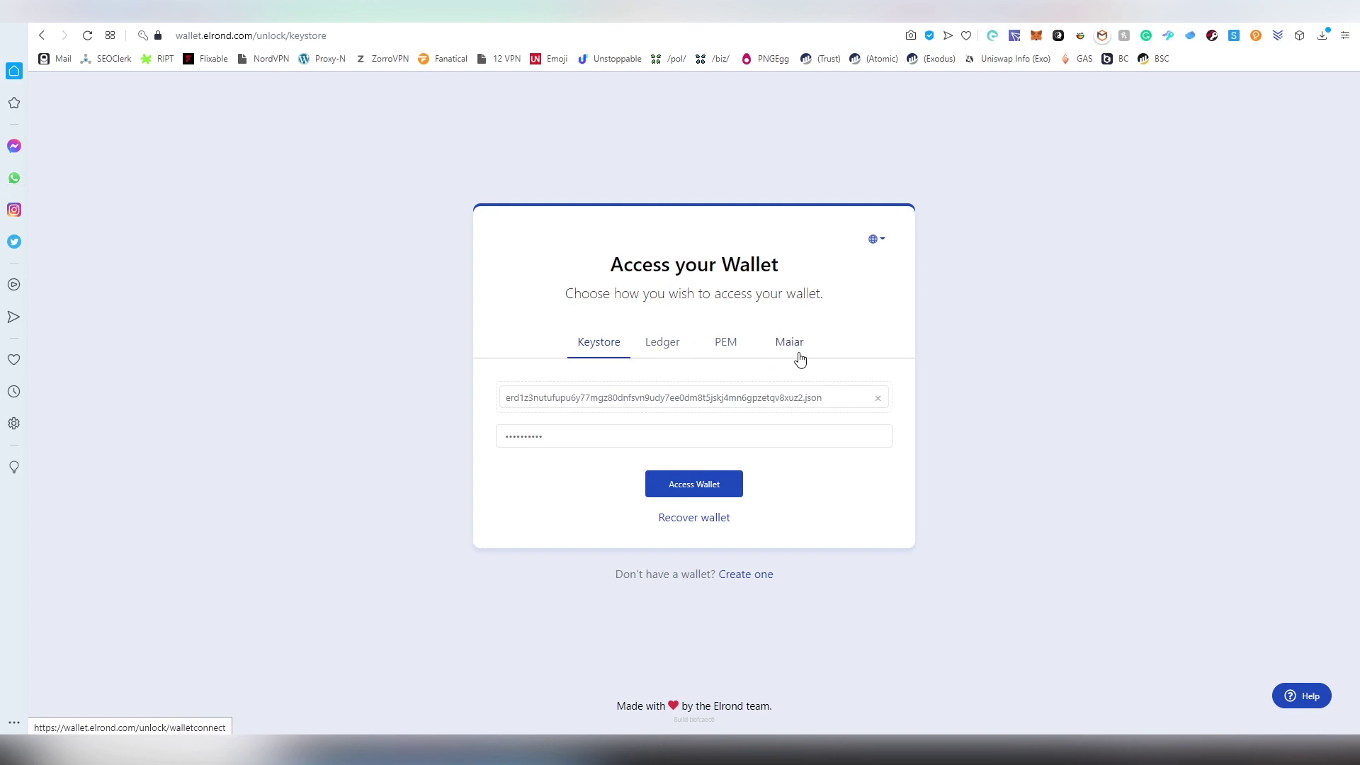
pyautogui.click(705, 482)
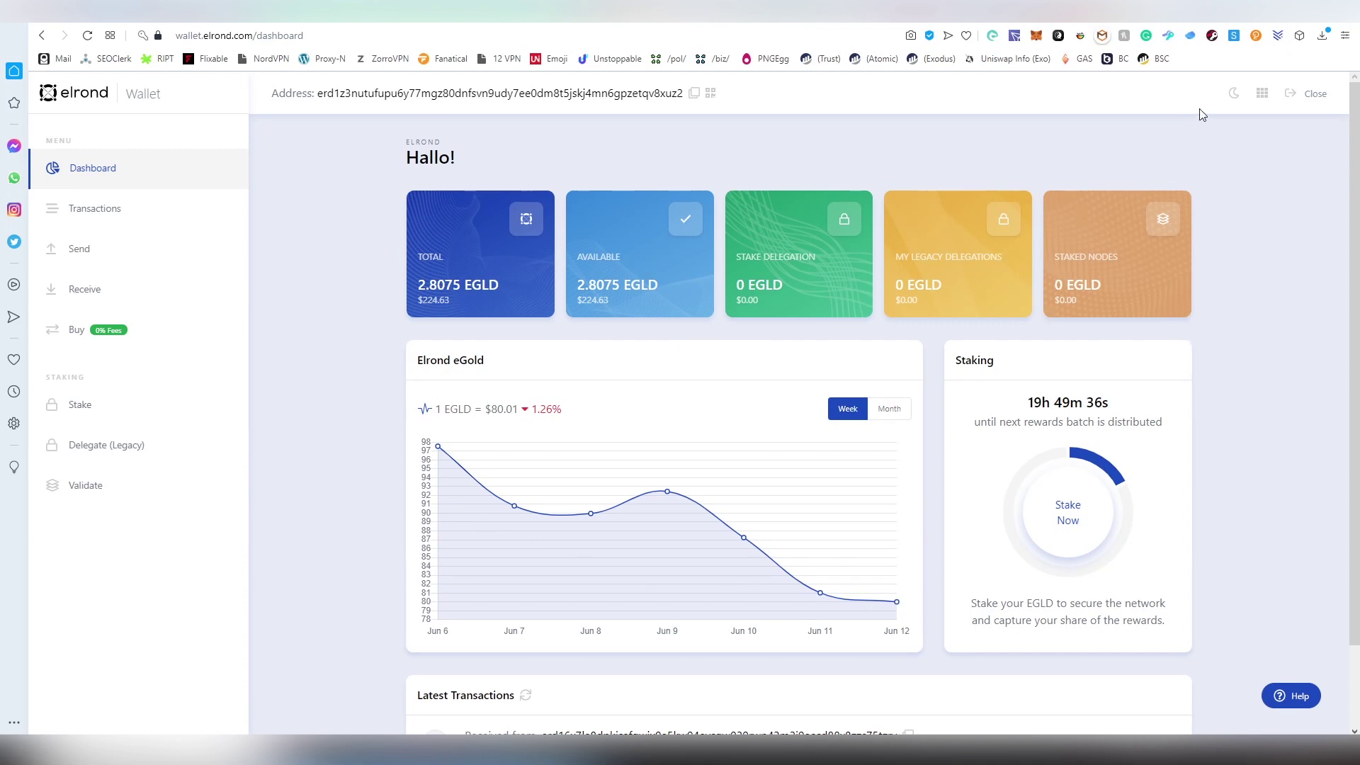
# Preview the wallet's dark theme and the monthly eGold price chart, returning to the light theme and the weekly chart
pyautogui.click(1234, 96)
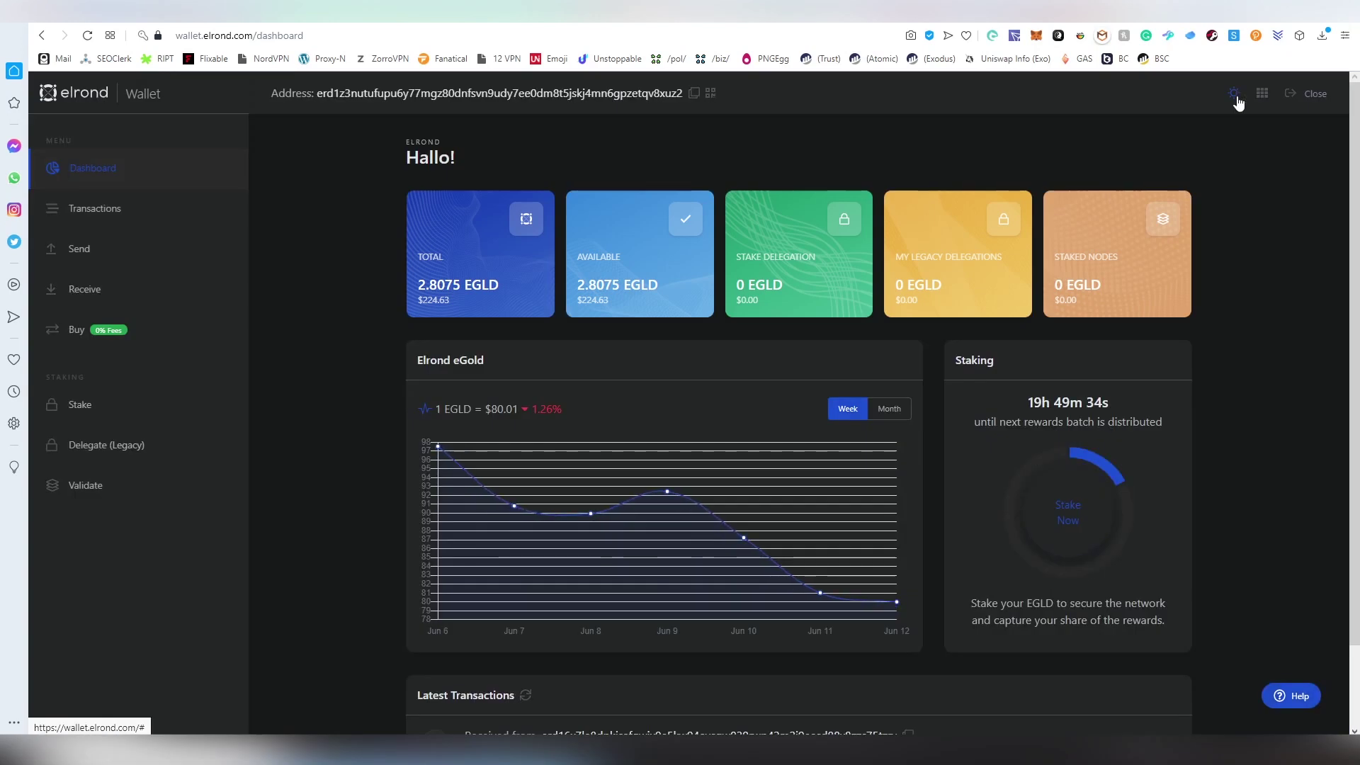
pyautogui.click(1235, 94)
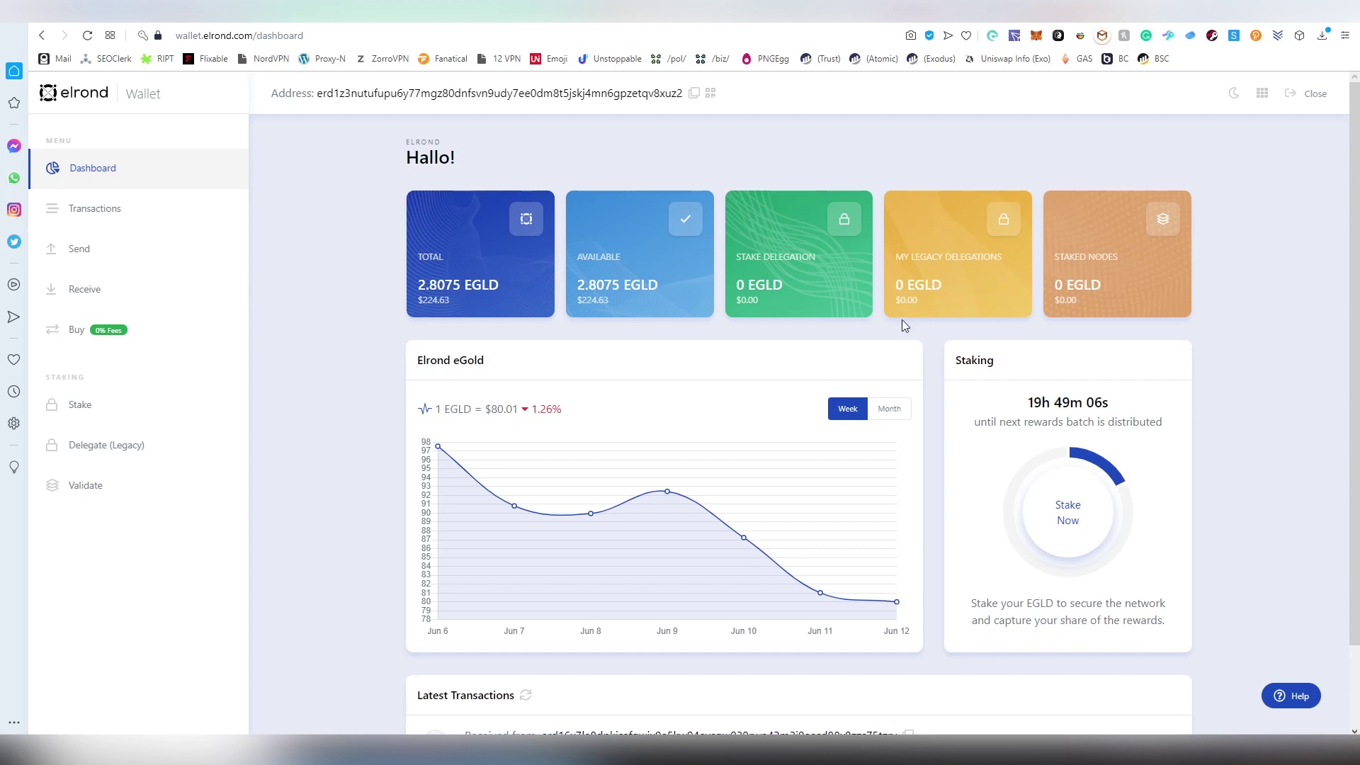
pyautogui.click(879, 413)
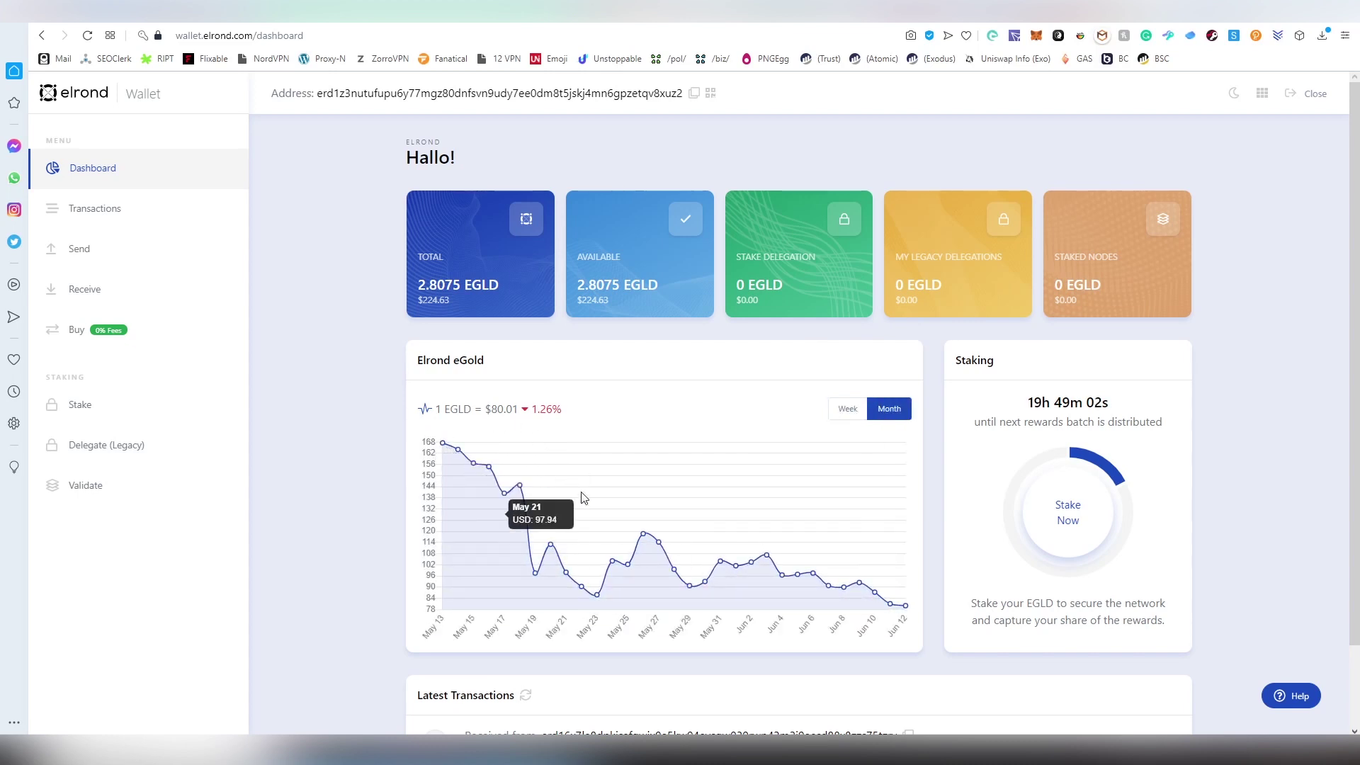
pyautogui.click(855, 413)
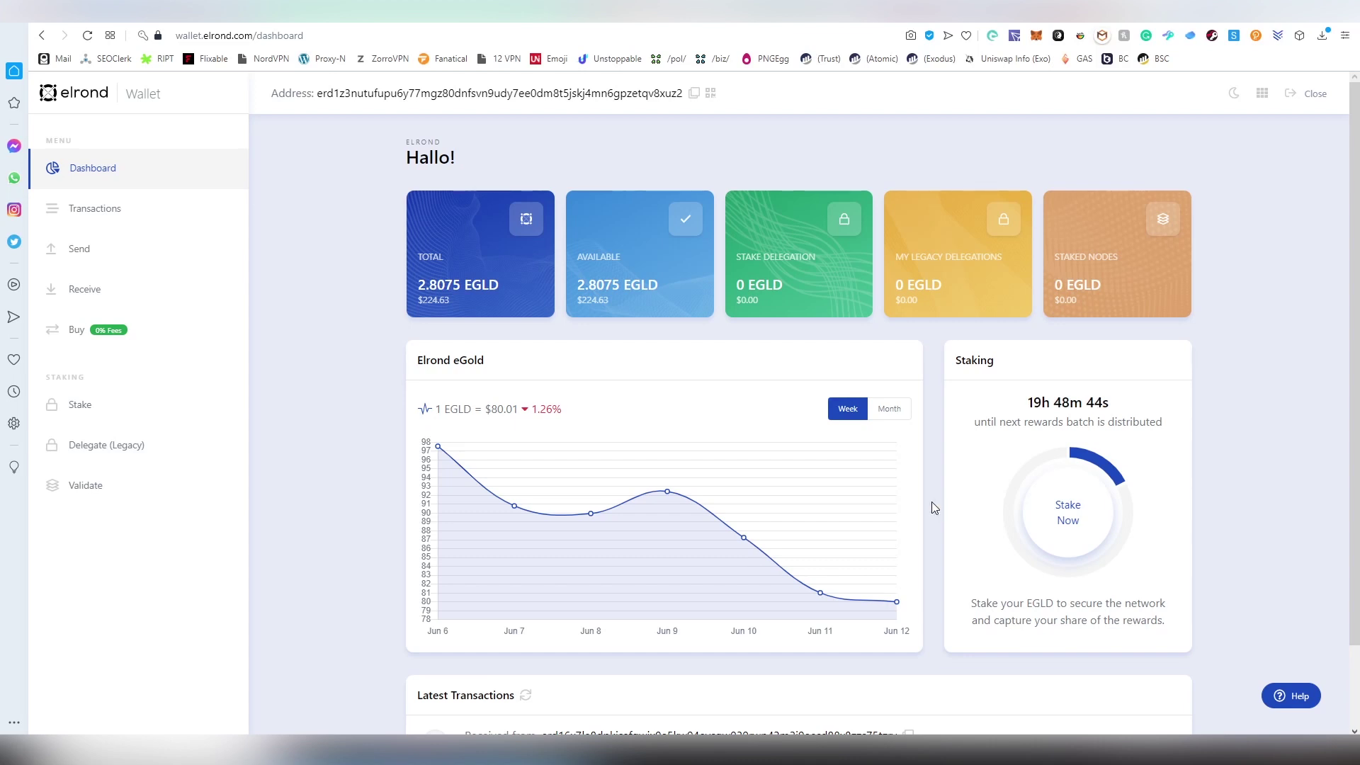
# Check the latest transactions on the dashboard and open the full transaction history
pyautogui.scroll(-2, 932, 501)
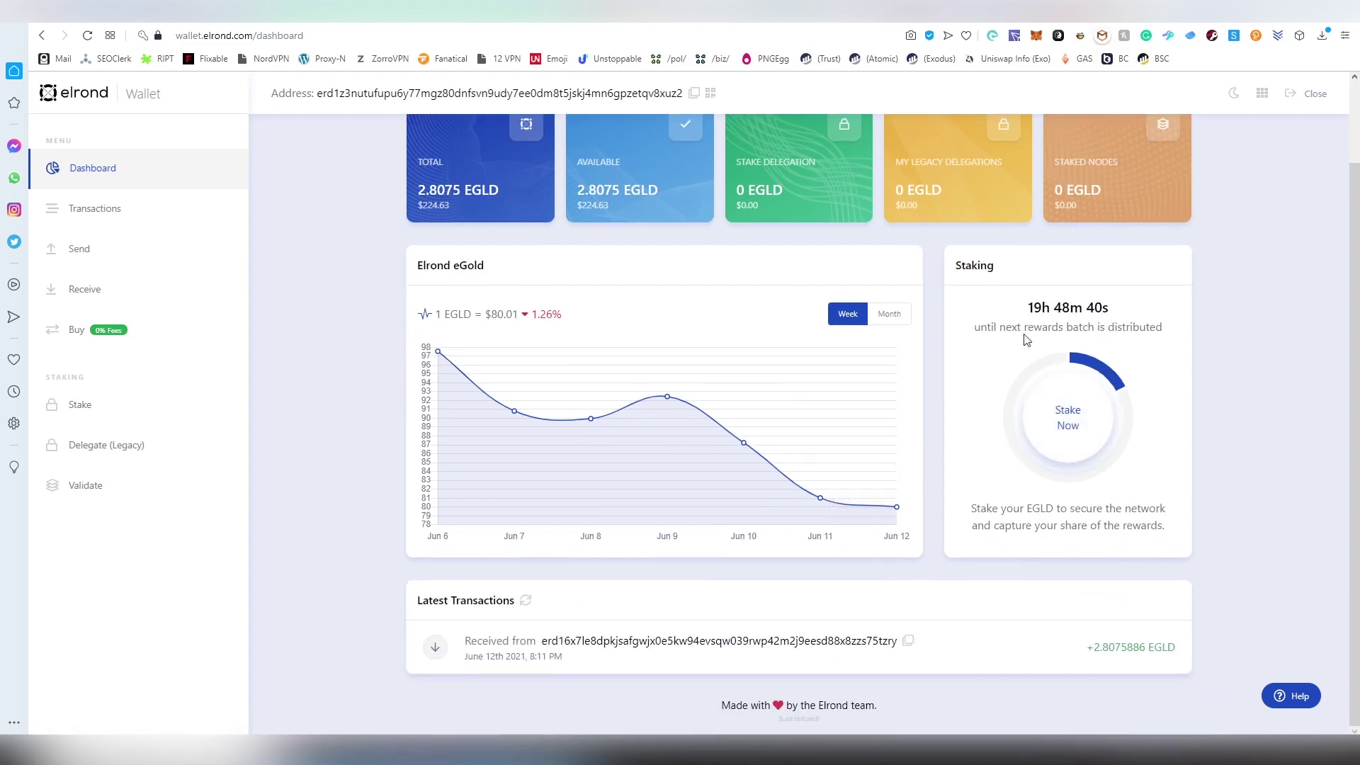
pyautogui.click(117, 207)
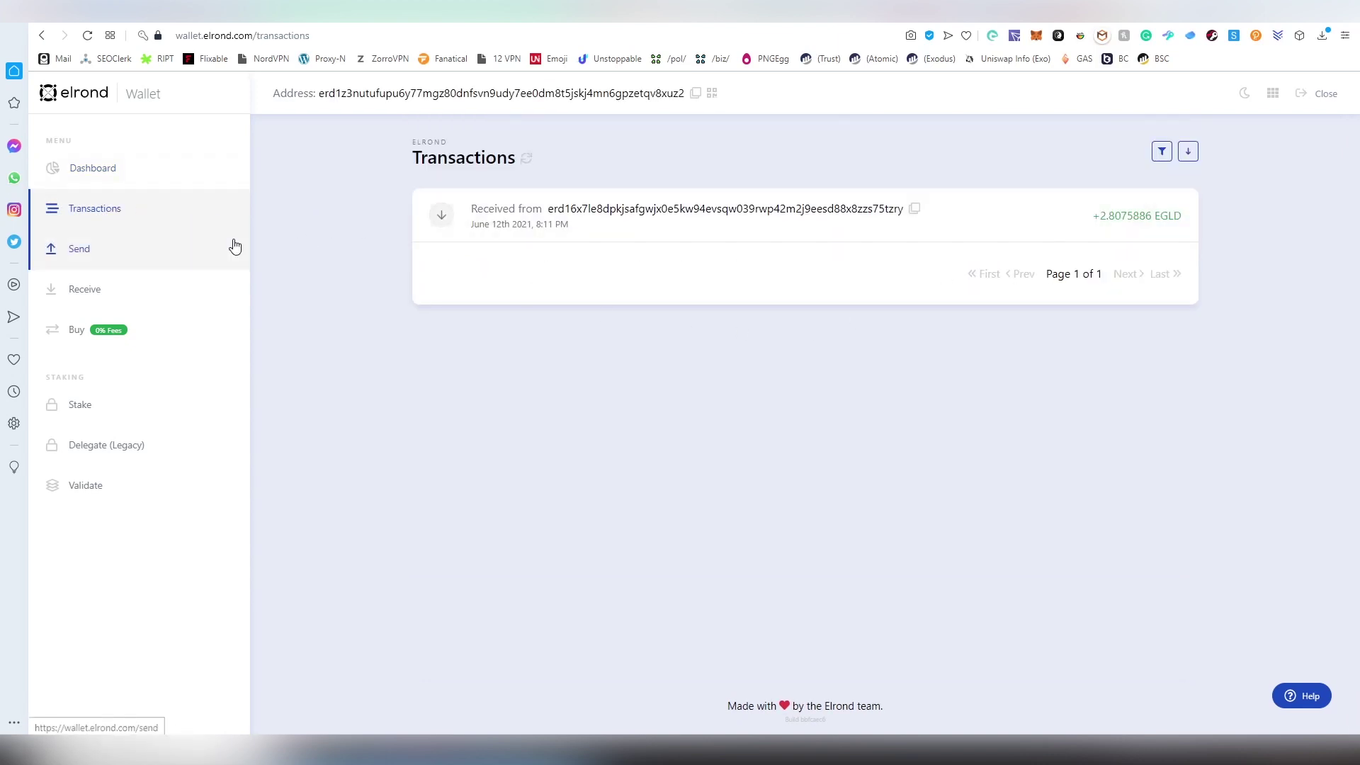
# View the Send and Buy forms, closing each without submitting anything
pyautogui.click(235, 246)
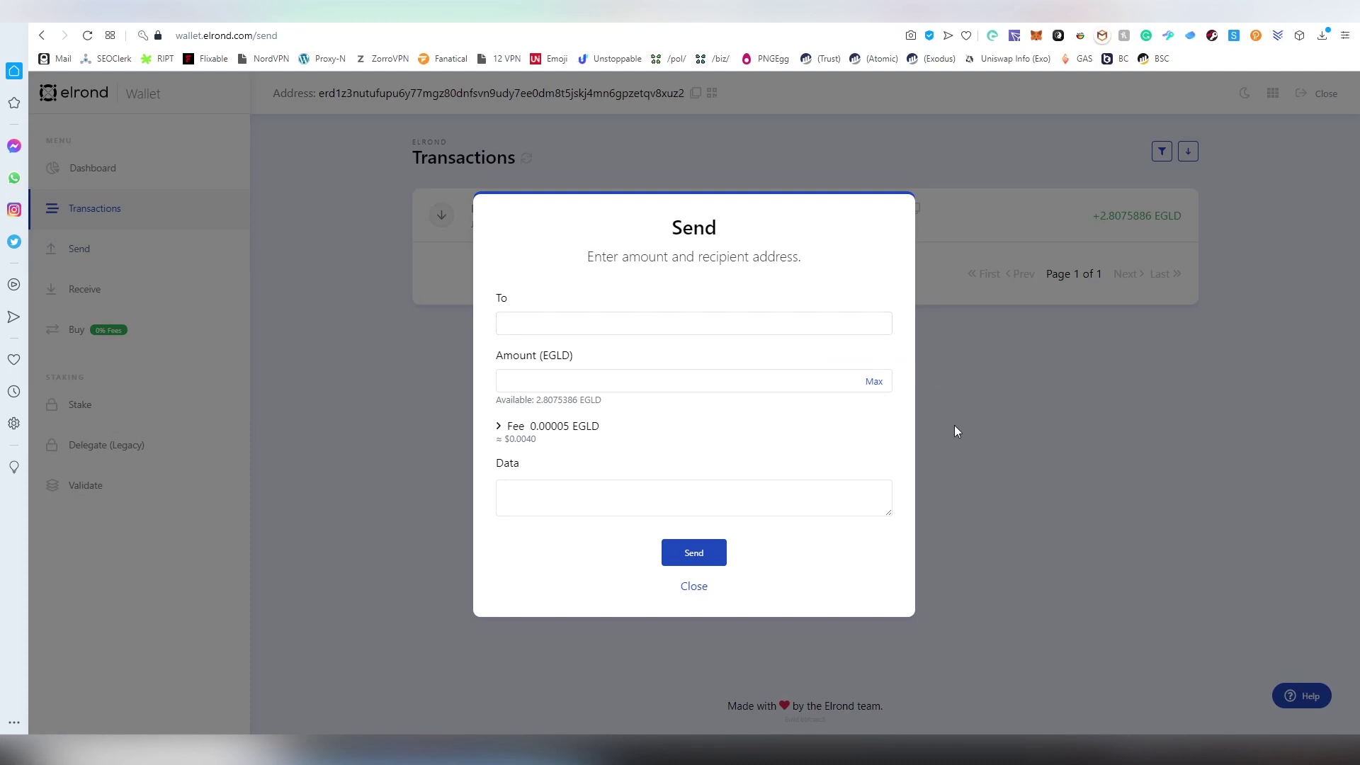
pyautogui.click(696, 586)
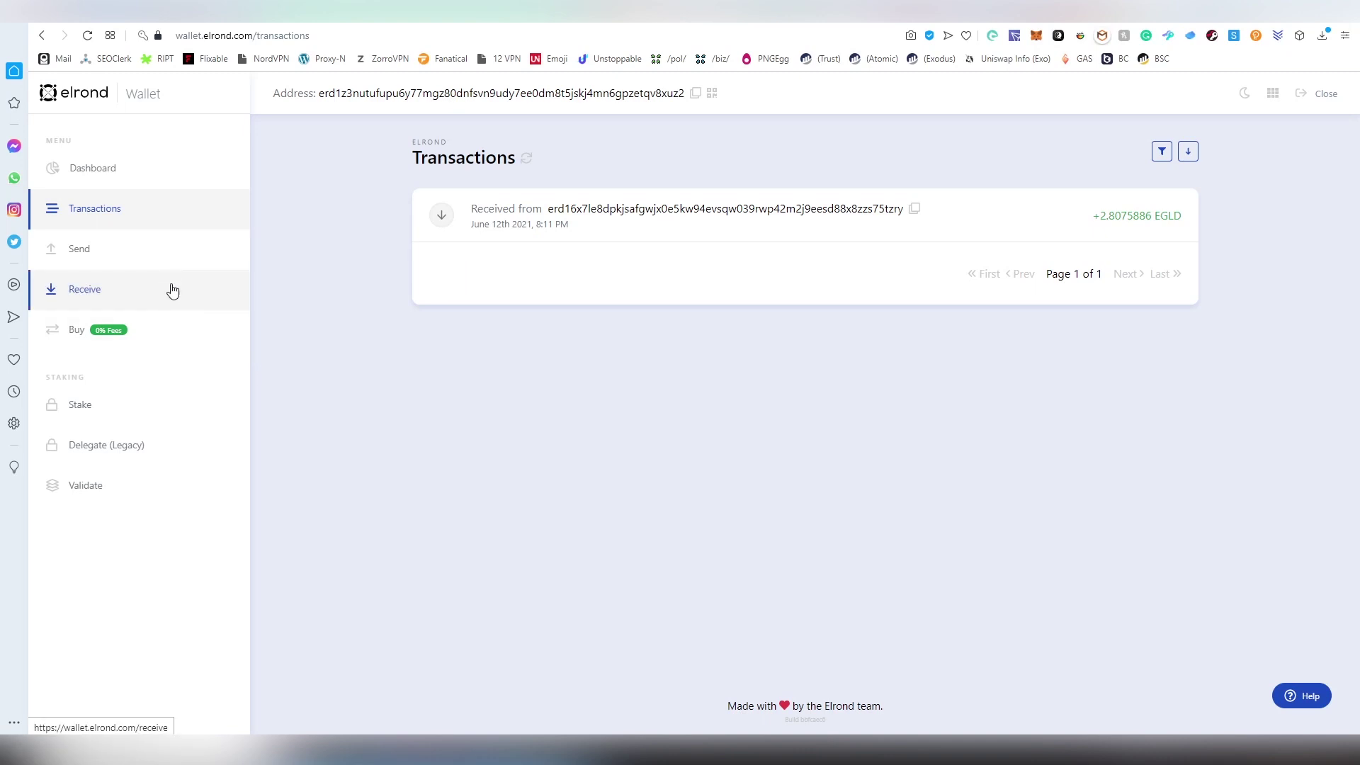
pyautogui.click(152, 323)
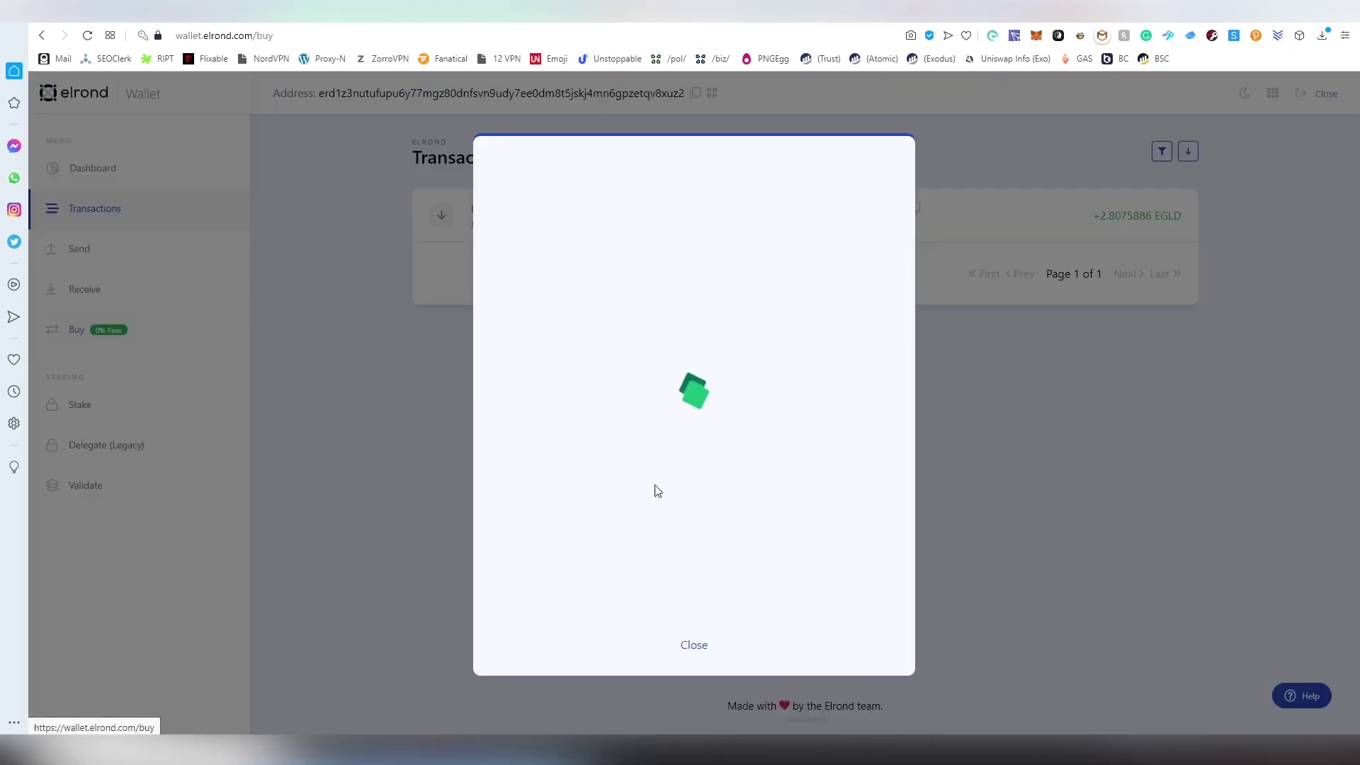
pyautogui.click(698, 646)
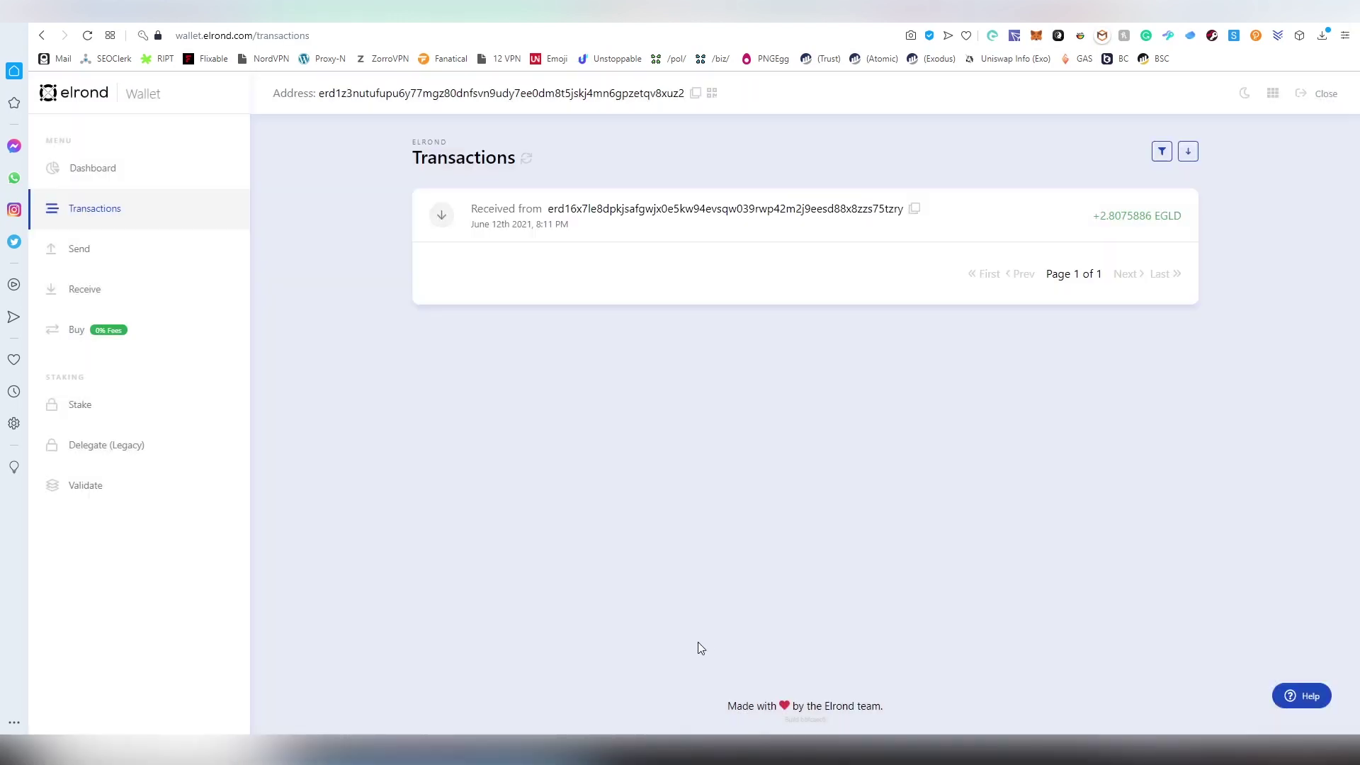
# Open the Staking Dashboard and examine the network overview, own stake figures and the Staking Rewards section
pyautogui.click(144, 406)
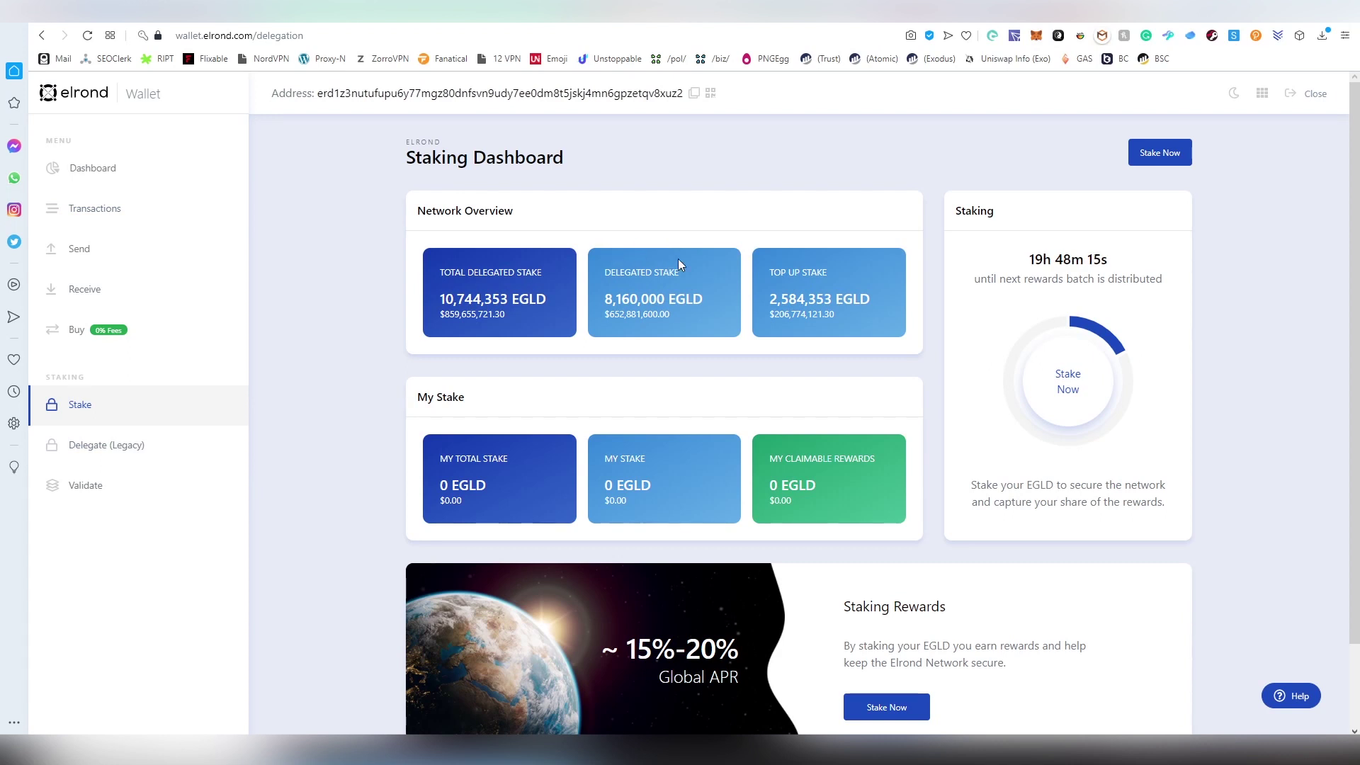
pyautogui.scroll(-2, 678, 259)
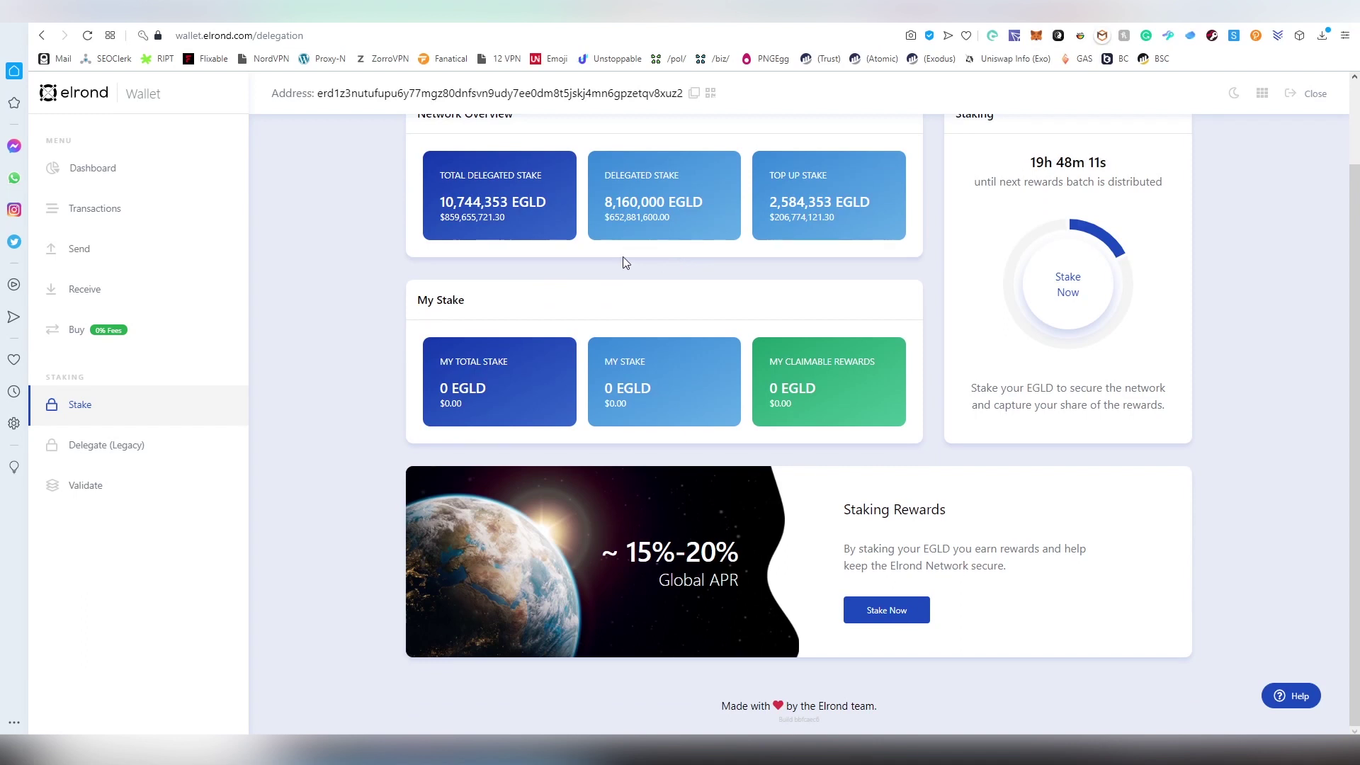
pyautogui.scroll(2, 653, 307)
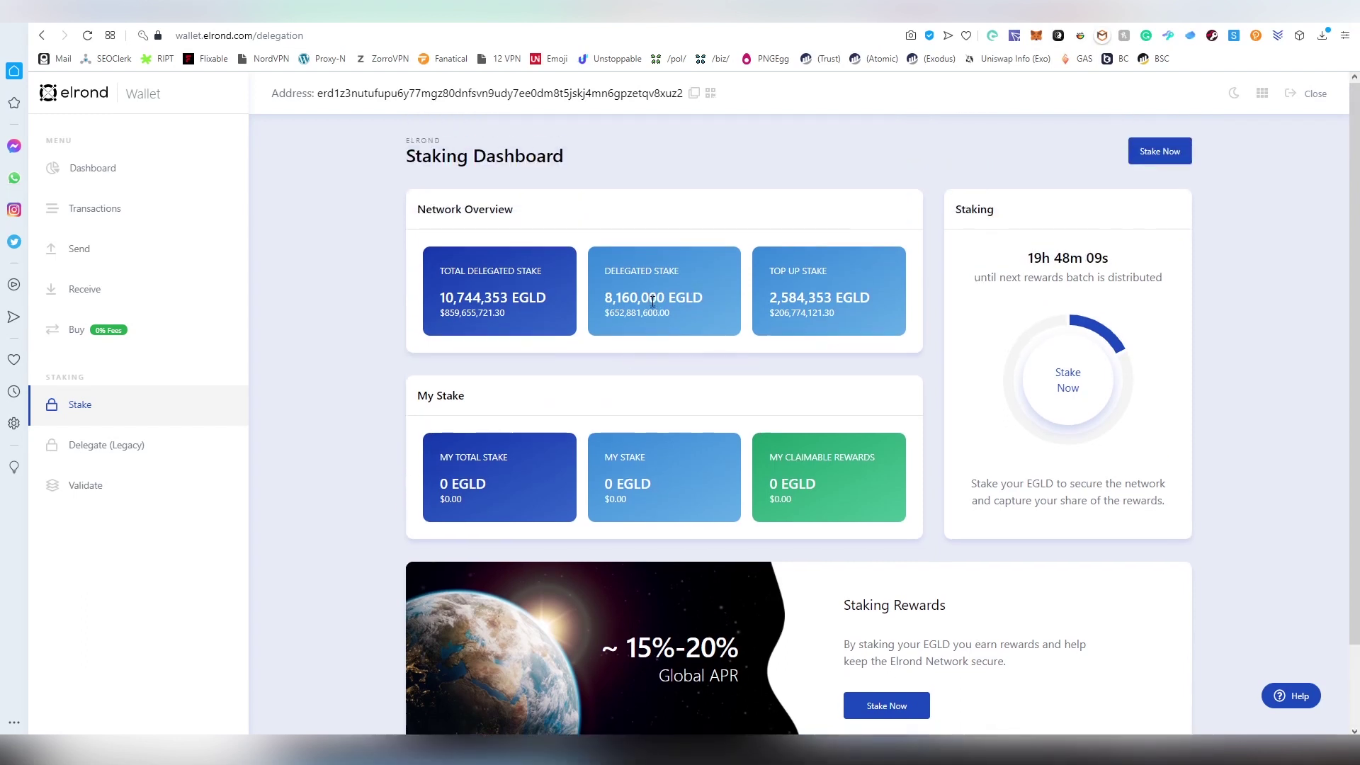
pyautogui.scroll(-2, 653, 307)
pyautogui.scroll(2, 653, 306)
pyautogui.scroll(-2, 653, 306)
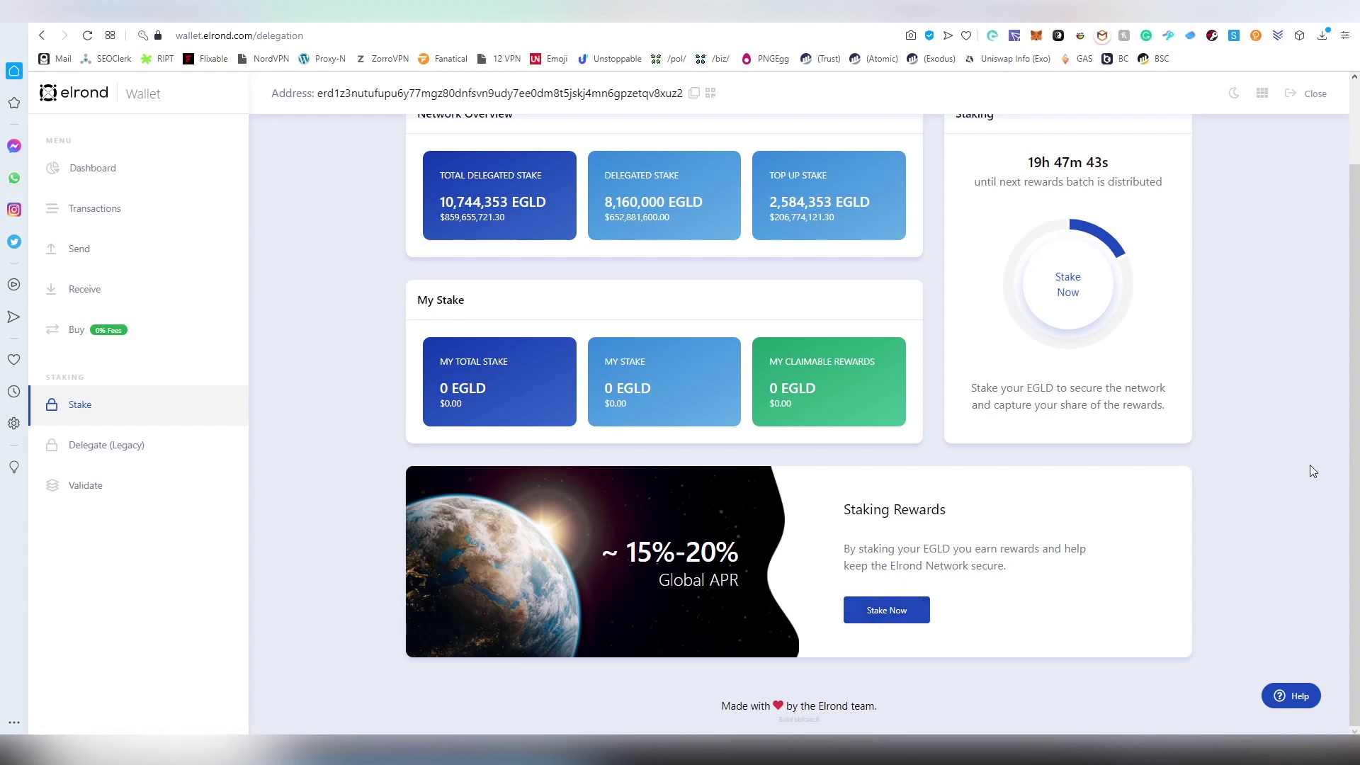
pyautogui.scroll(1, 944, 606)
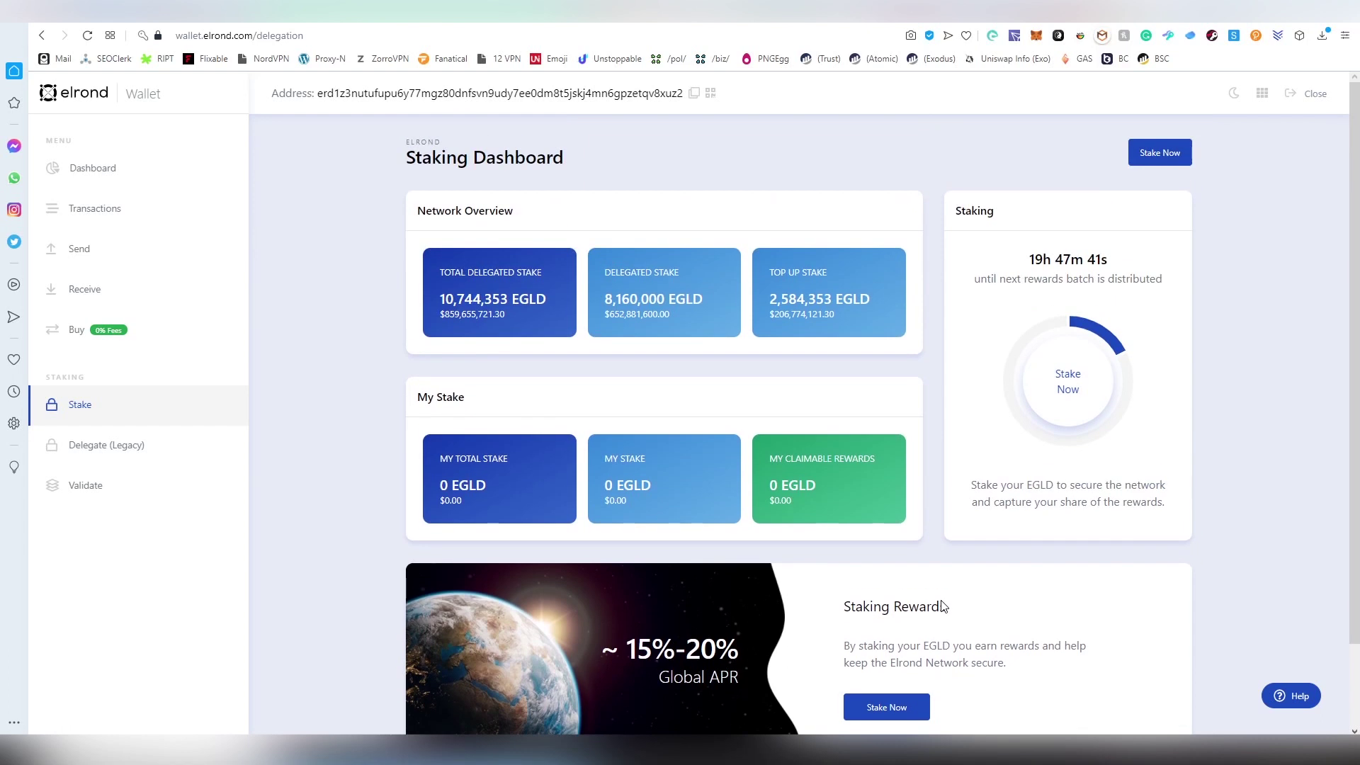
pyautogui.scroll(-1, 942, 601)
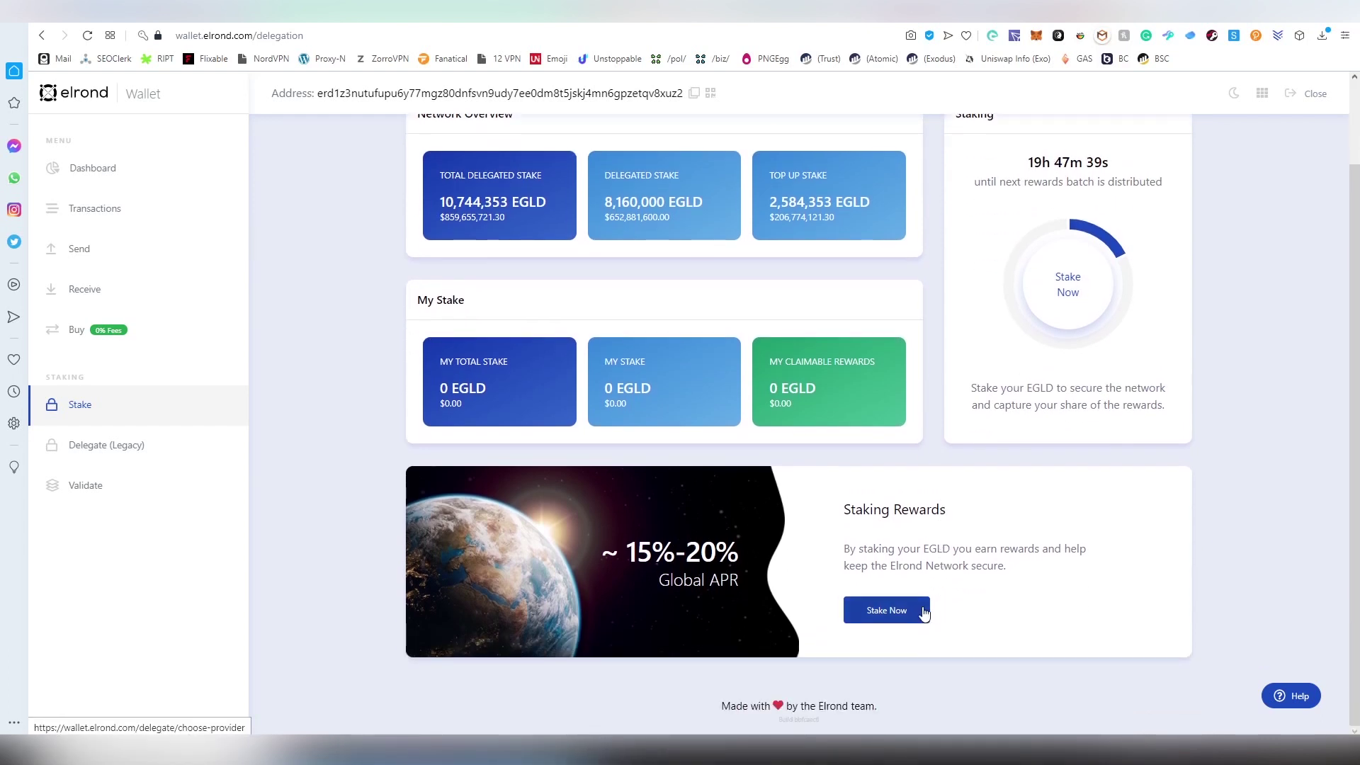
# Open the staking provider chooser and look through the featured providers' APR, fee and filled values
pyautogui.click(923, 612)
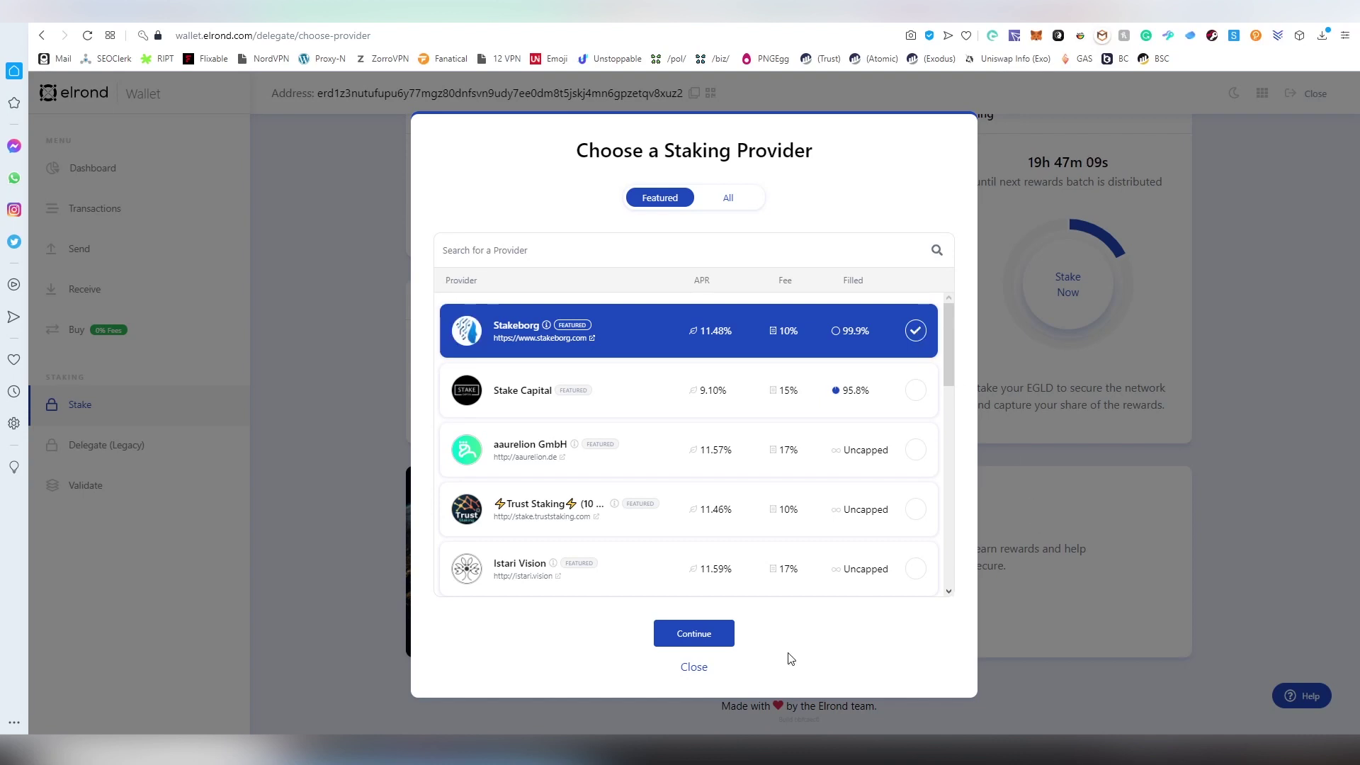
pyautogui.click(692, 668)
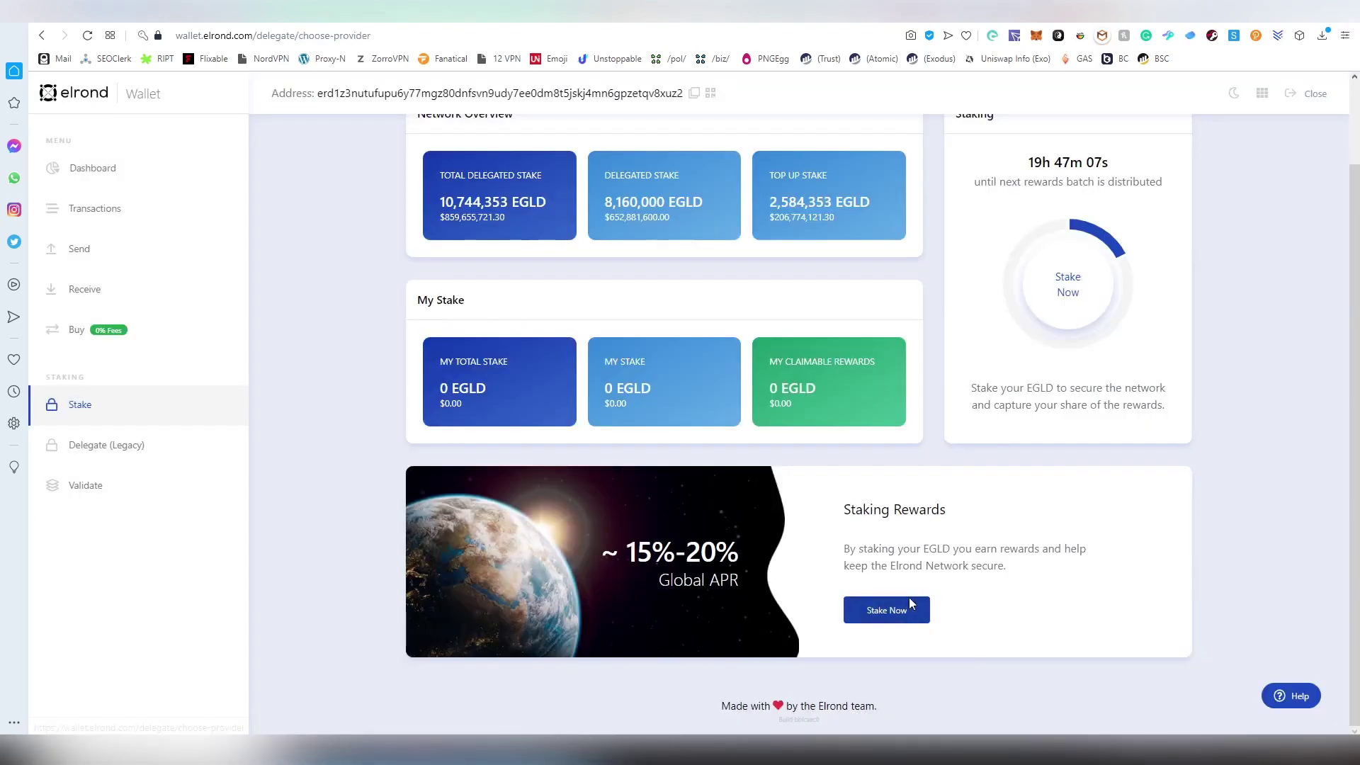
pyautogui.click(887, 610)
pyautogui.scroll(-3, 823, 379)
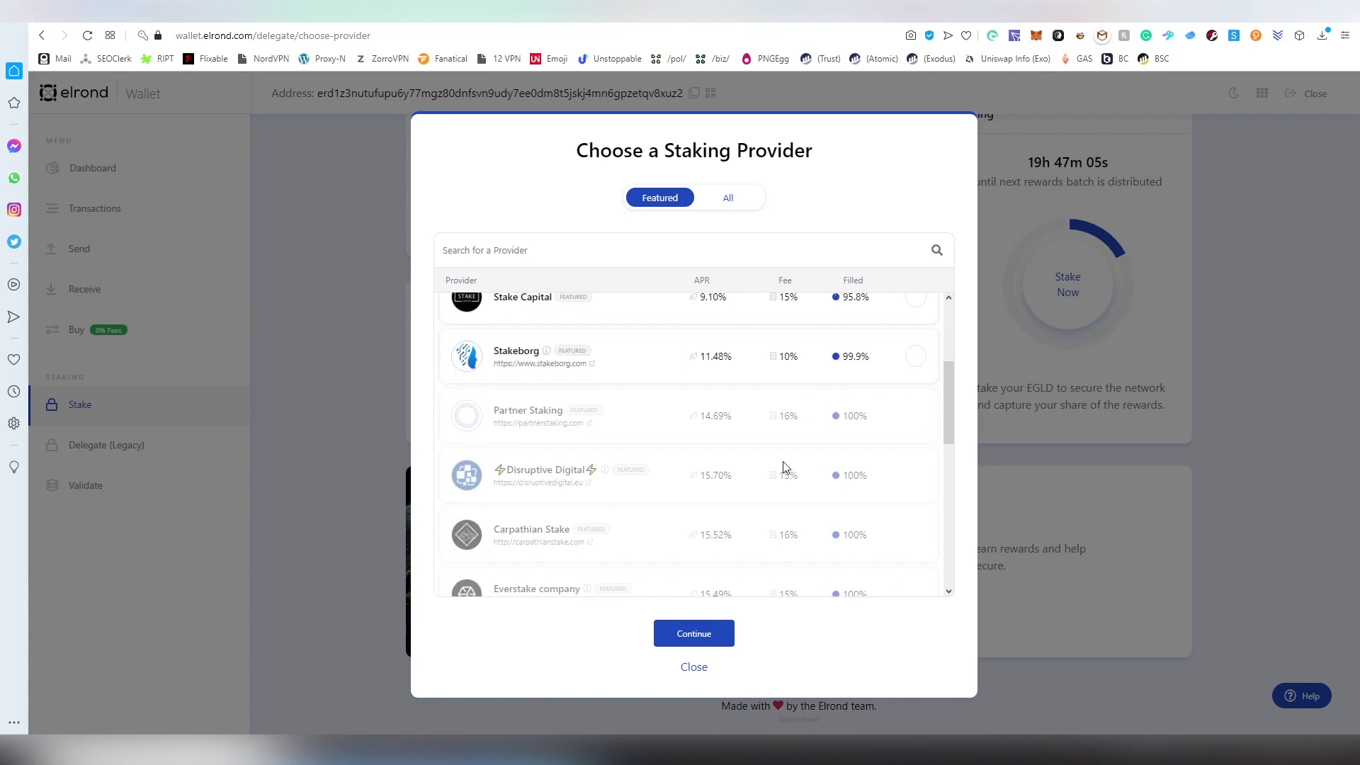
pyautogui.scroll(-6, 765, 464)
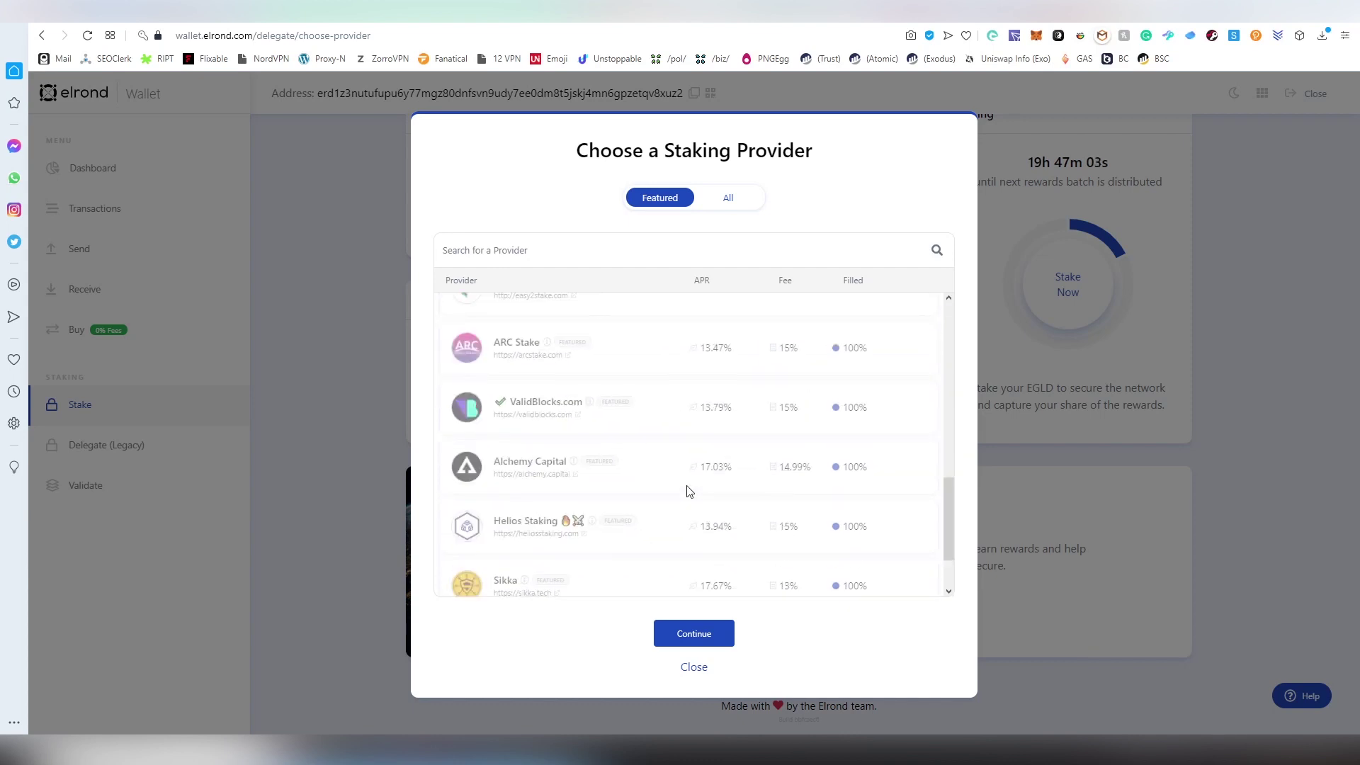
pyautogui.scroll(-2, 690, 491)
pyautogui.scroll(6, 714, 592)
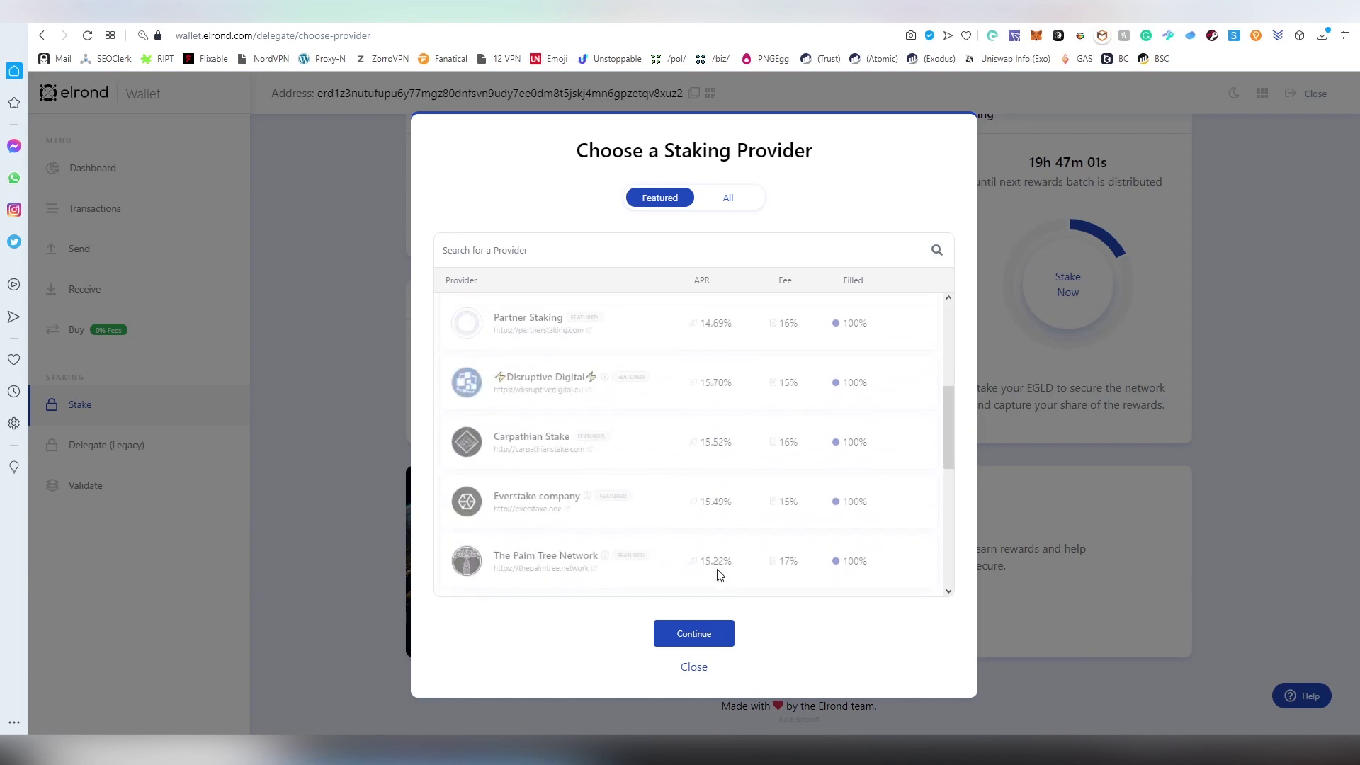
pyautogui.scroll(5, 738, 556)
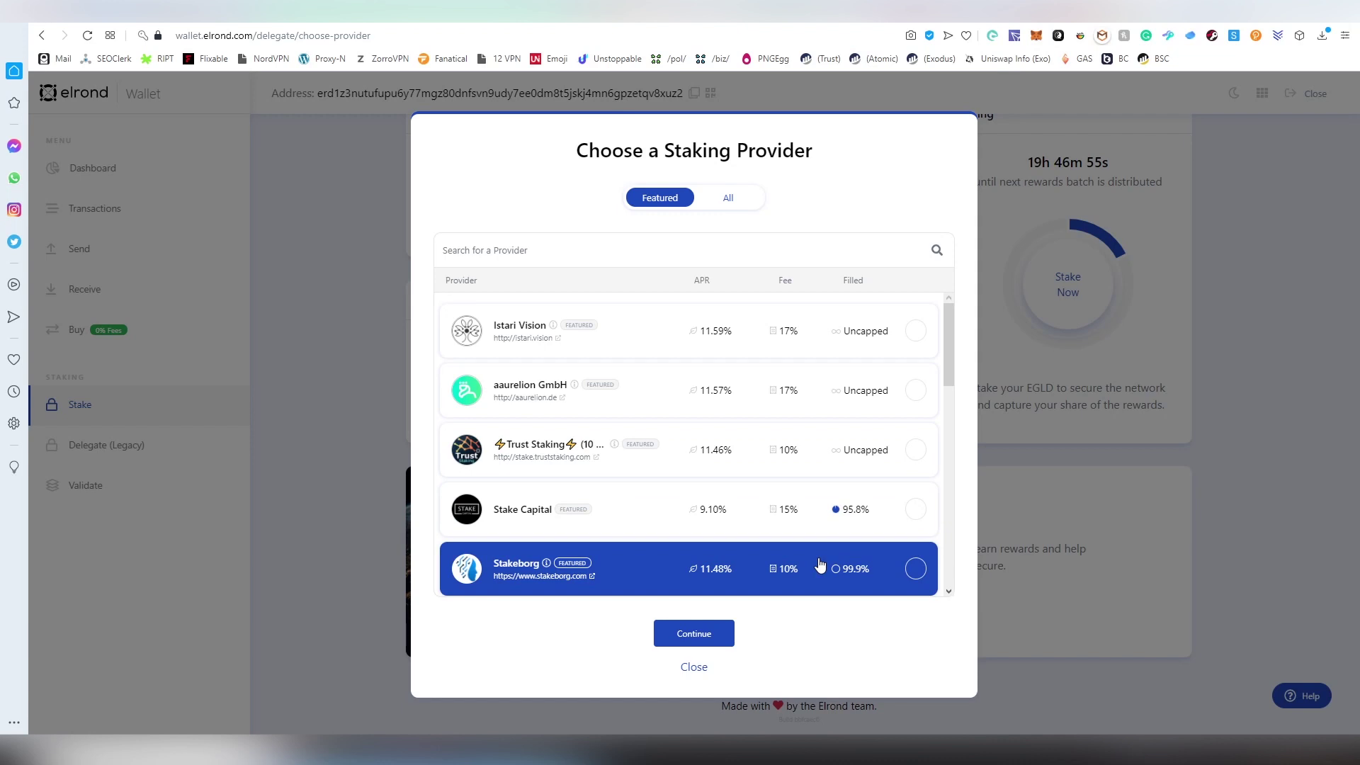
# Show all staking providers, acknowledge the unvalidated-provider notice, and choose Stakeborg as the staking provider
pyautogui.click(749, 196)
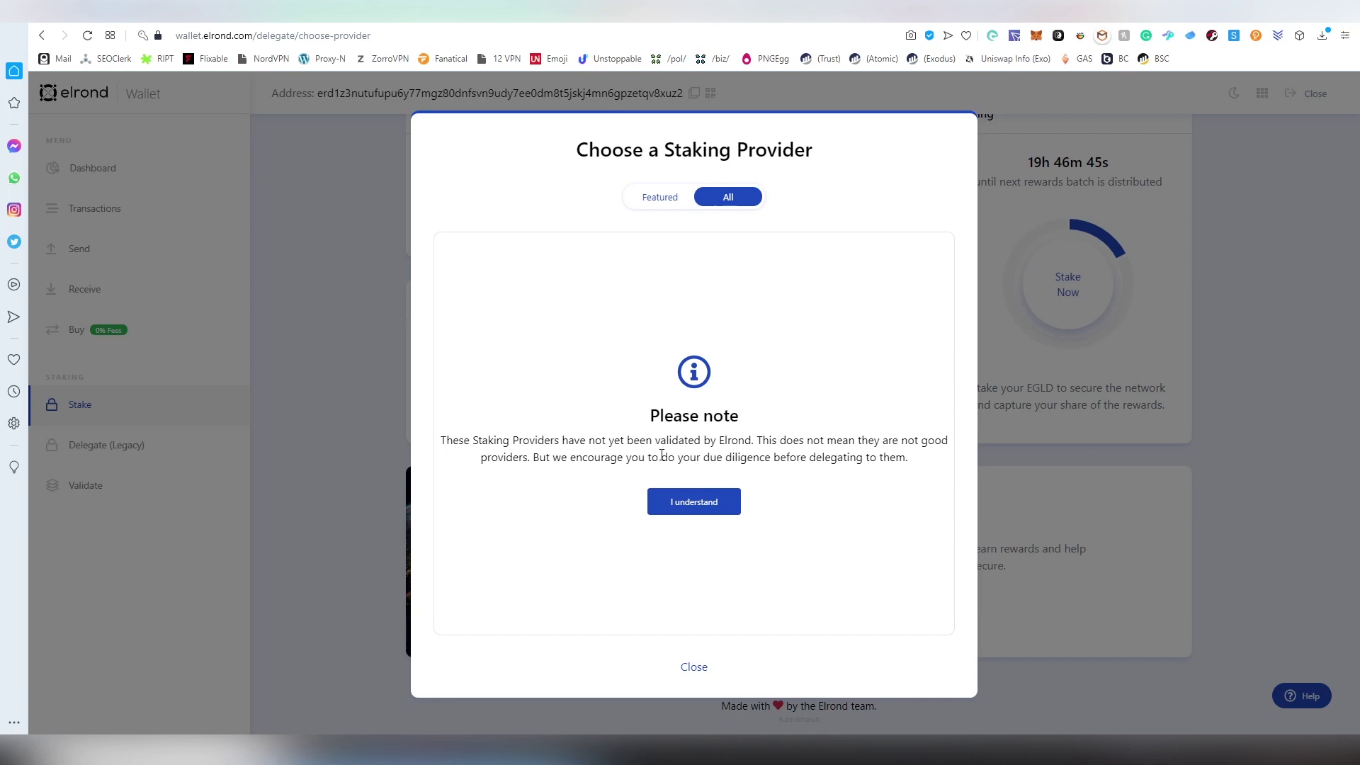
pyautogui.click(697, 500)
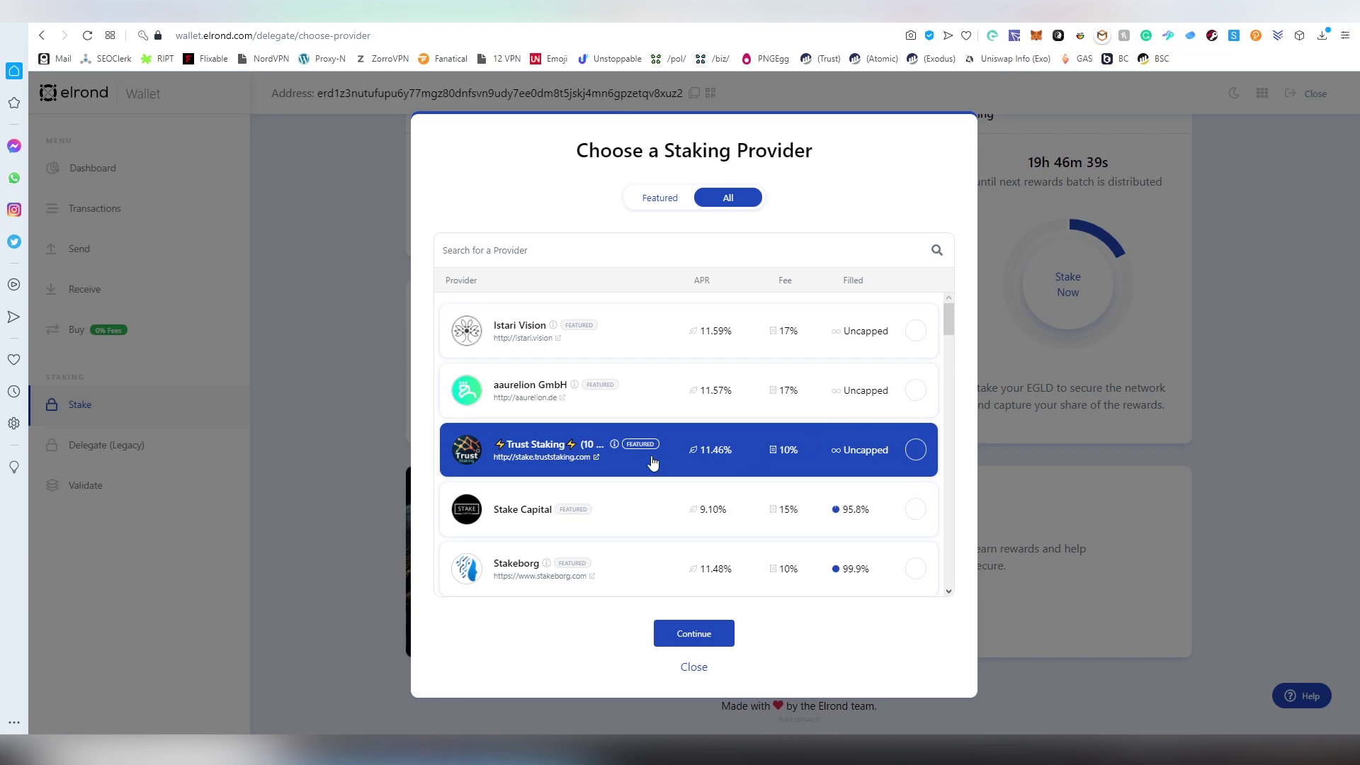
pyautogui.moveTo(618, 453)
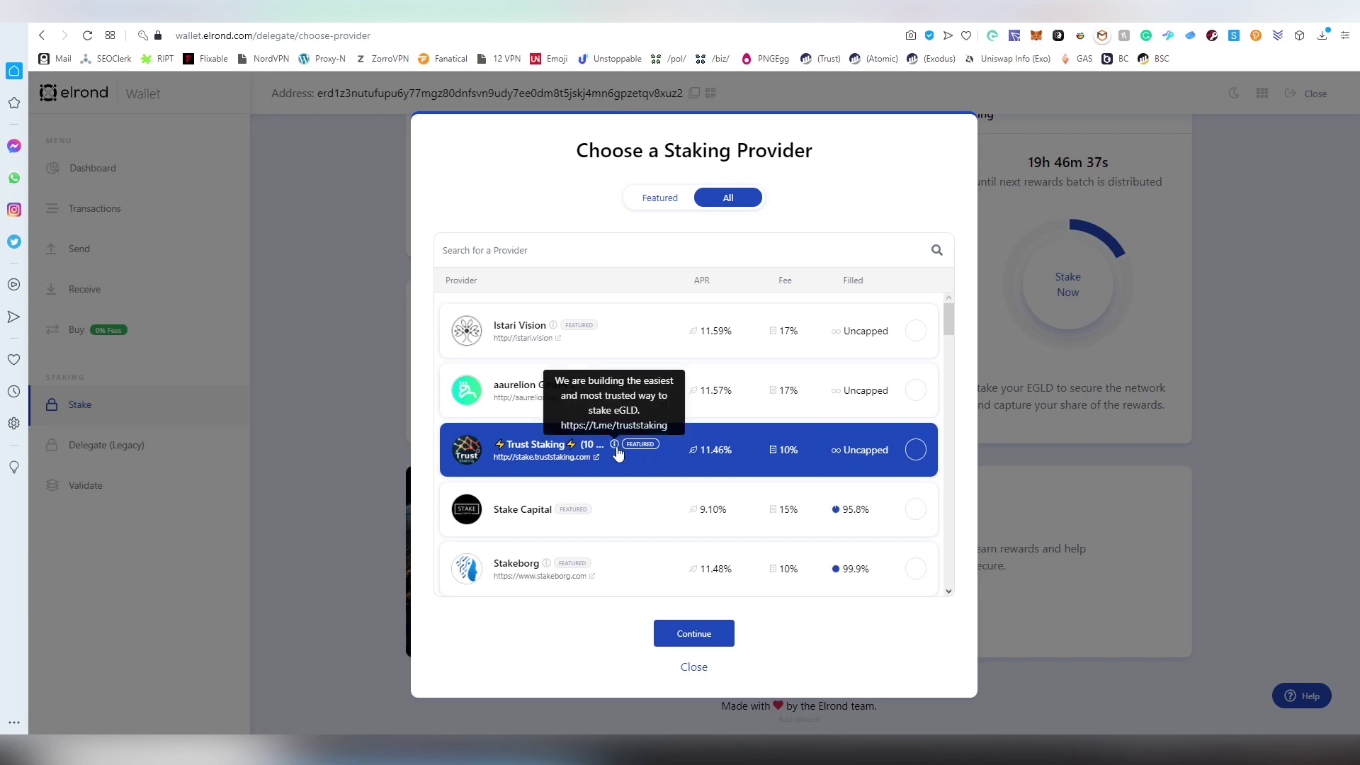
pyautogui.scroll(-3, 623, 460)
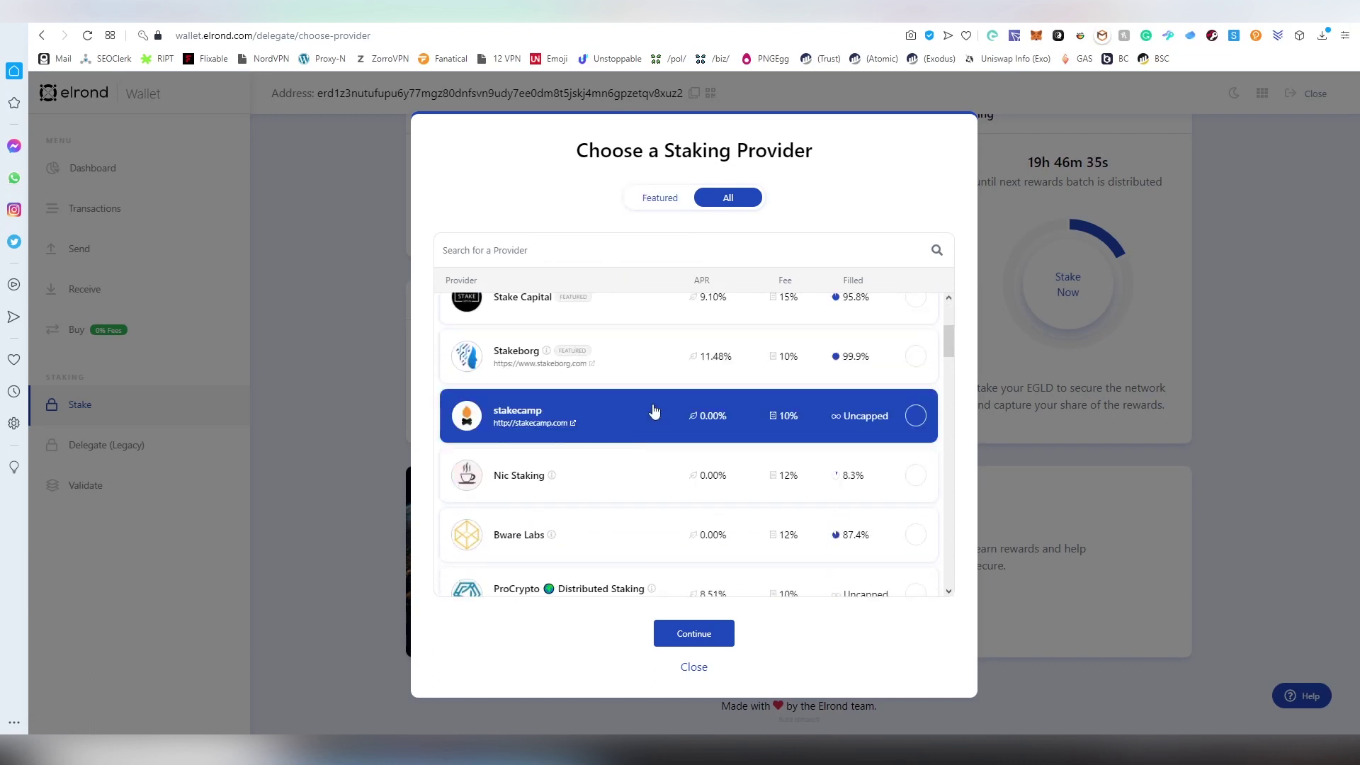
pyautogui.click(693, 349)
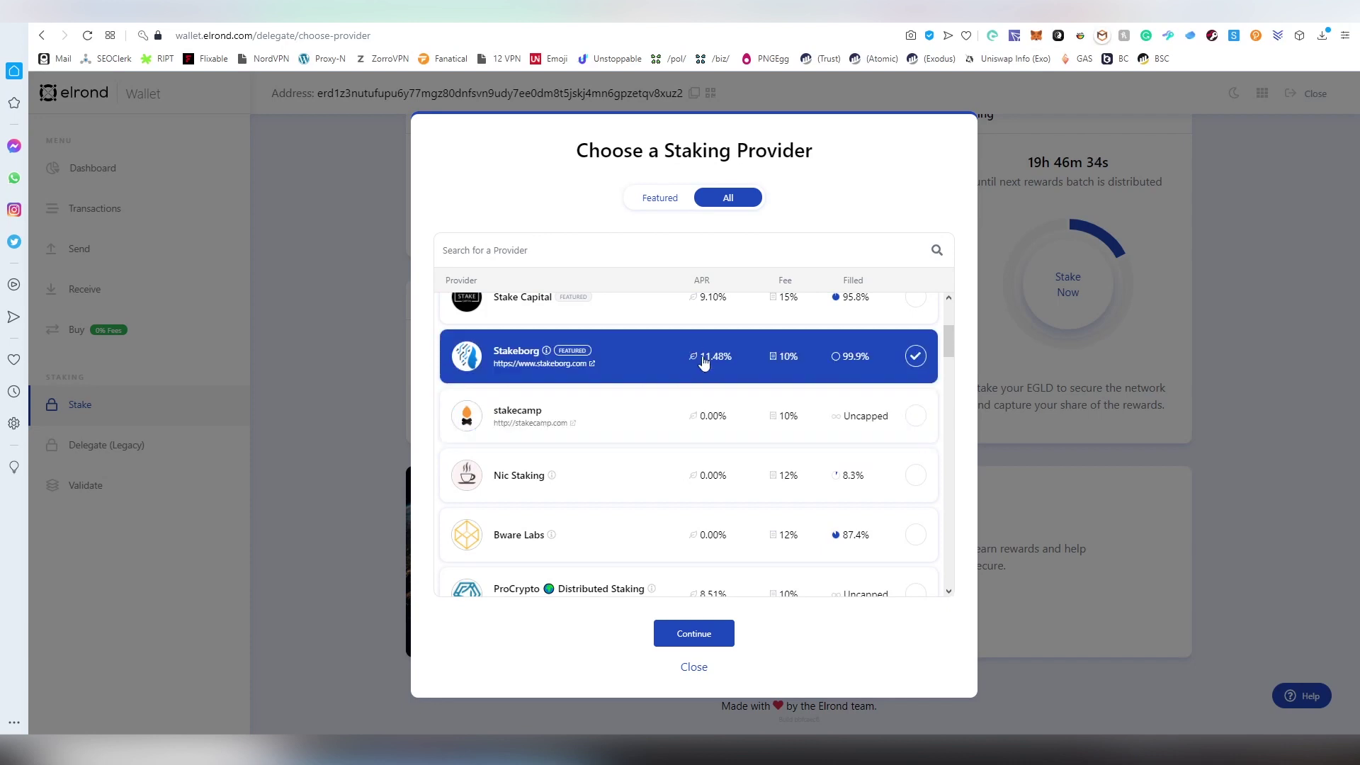
pyautogui.click(724, 630)
# Set the stake amount to 1 EGLD and confirm the delegation request to Stakeborg
pyautogui.click(736, 410)
pyautogui.write('1')
pyautogui.click(771, 393)
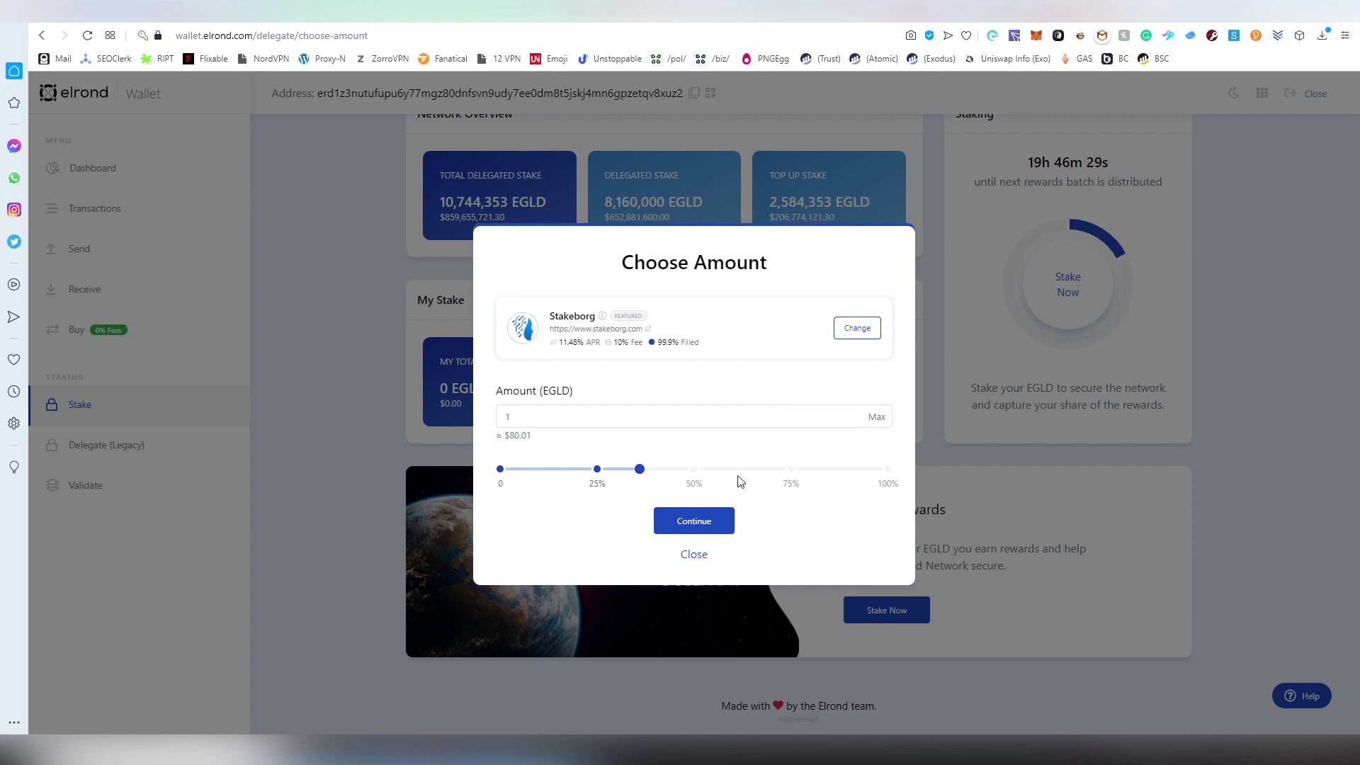
pyautogui.click(709, 528)
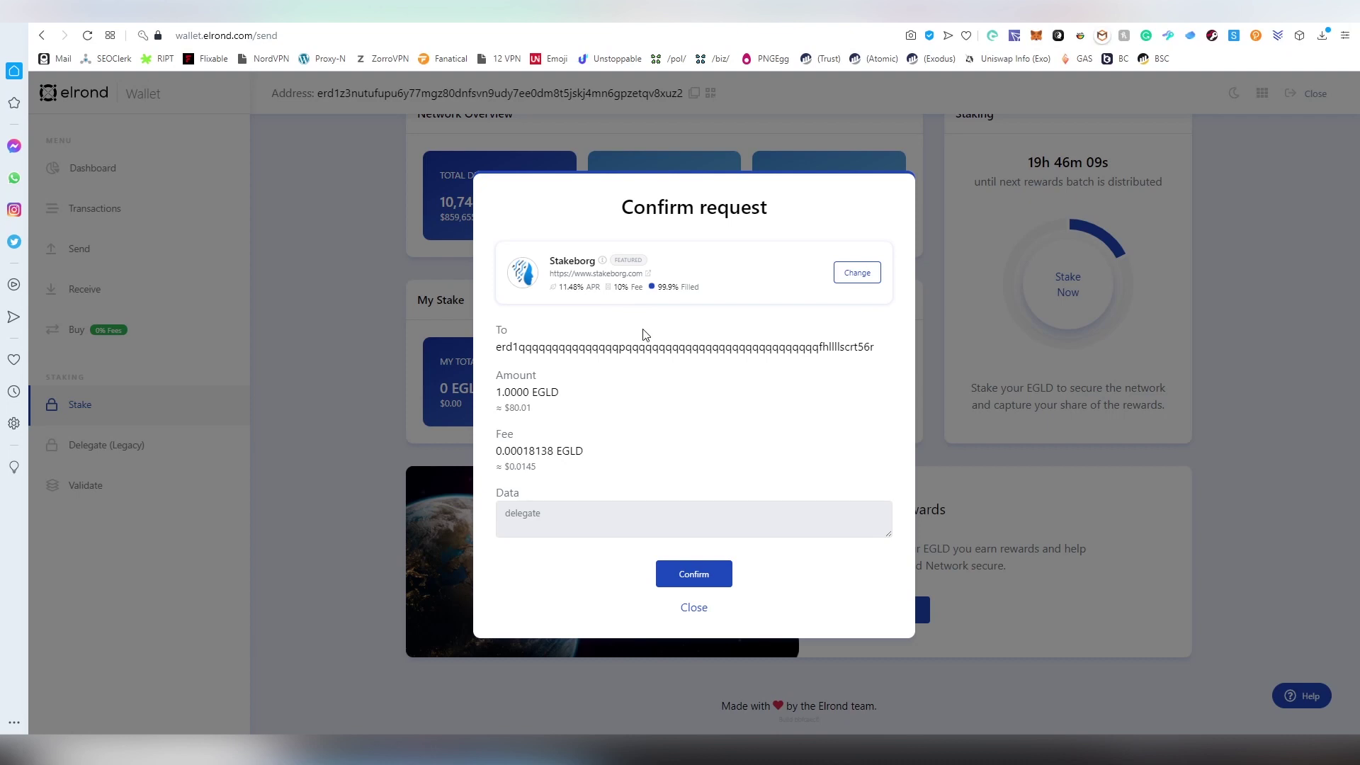
pyautogui.click(713, 573)
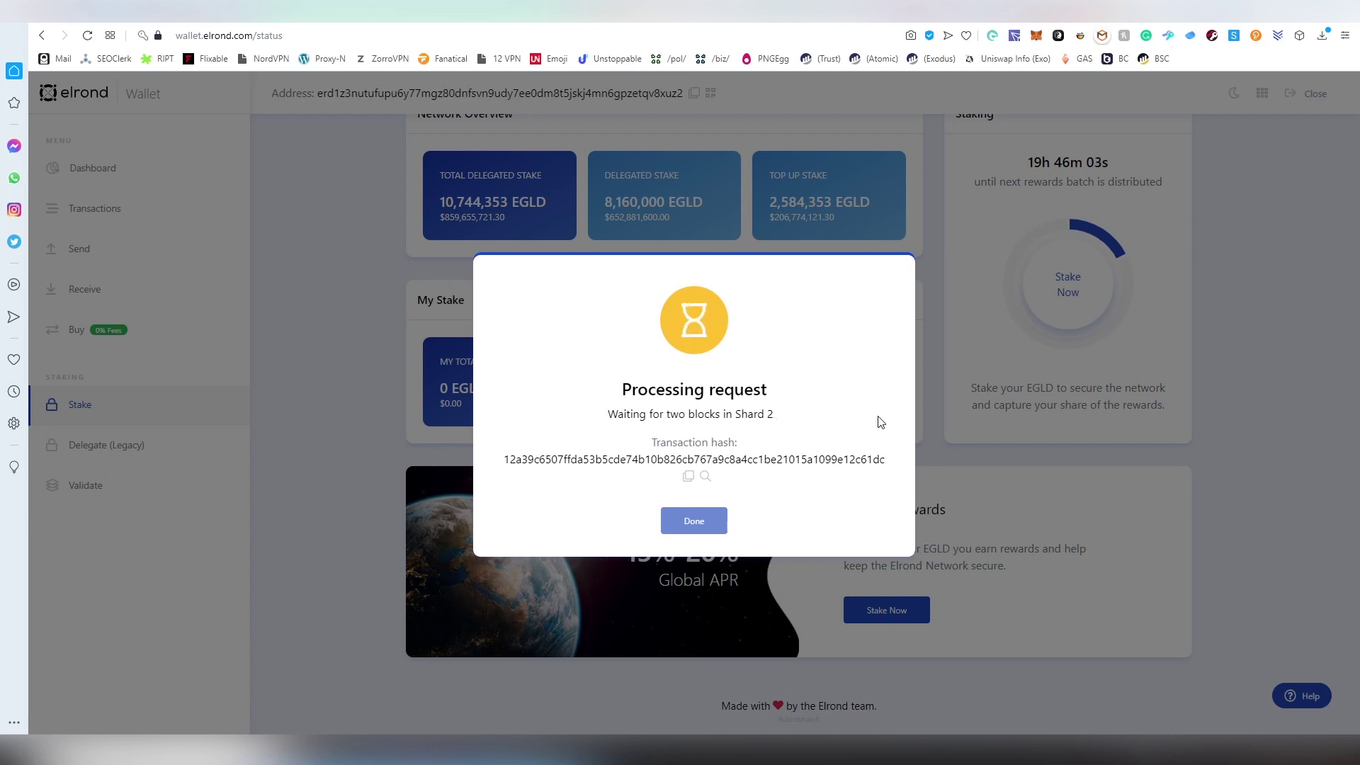
# Examine the staking transaction's details in the Elrond Explorer, reload to check its status, and return to the wallet
pyautogui.click(706, 477)
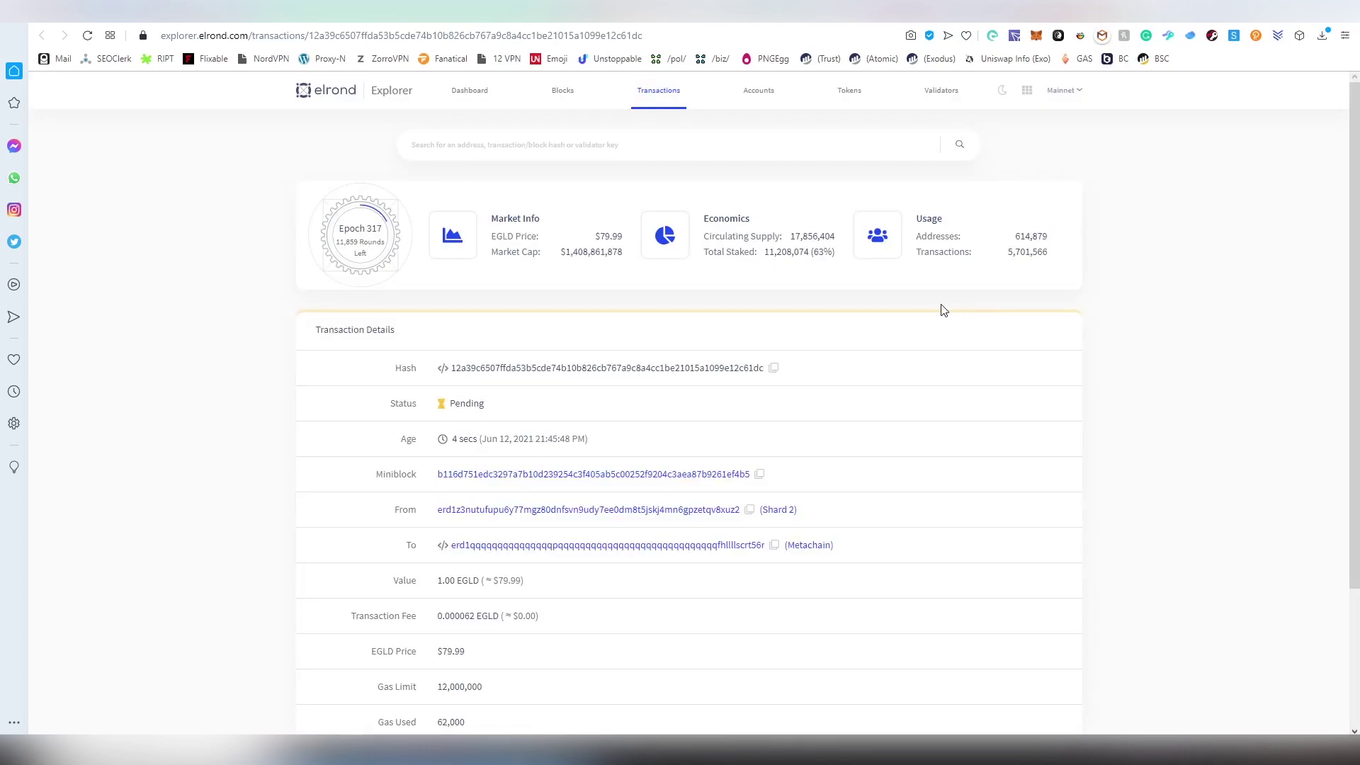
pyautogui.scroll(-3, 896, 297)
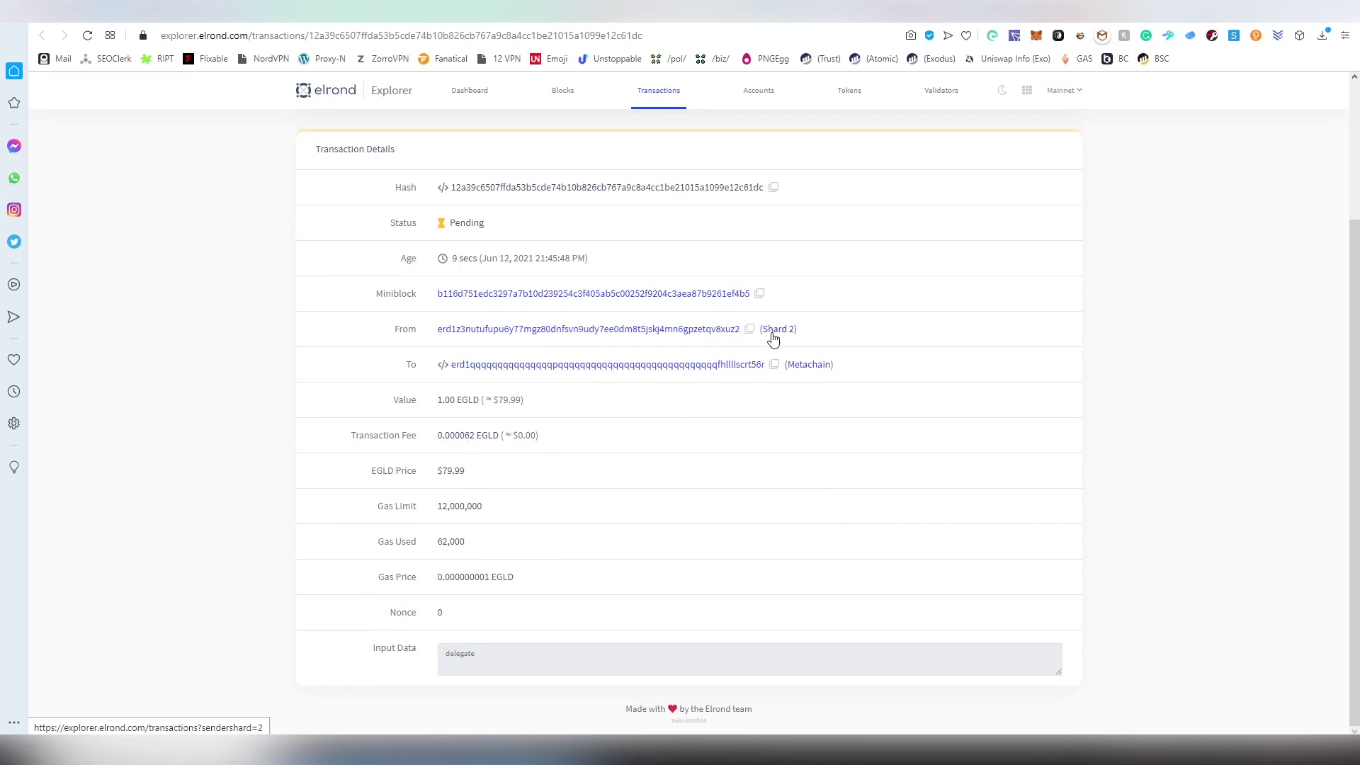
pyautogui.scroll(3, 506, 560)
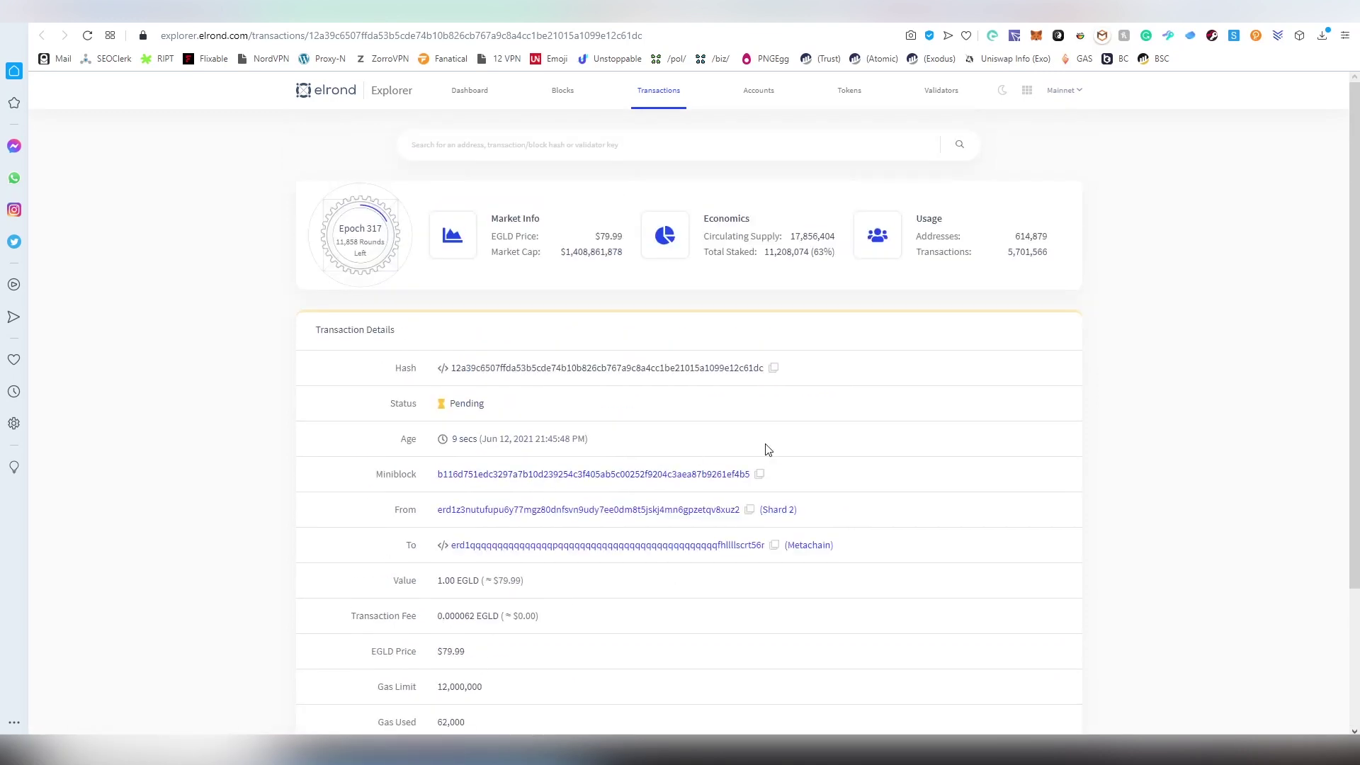
pyautogui.press('F5')
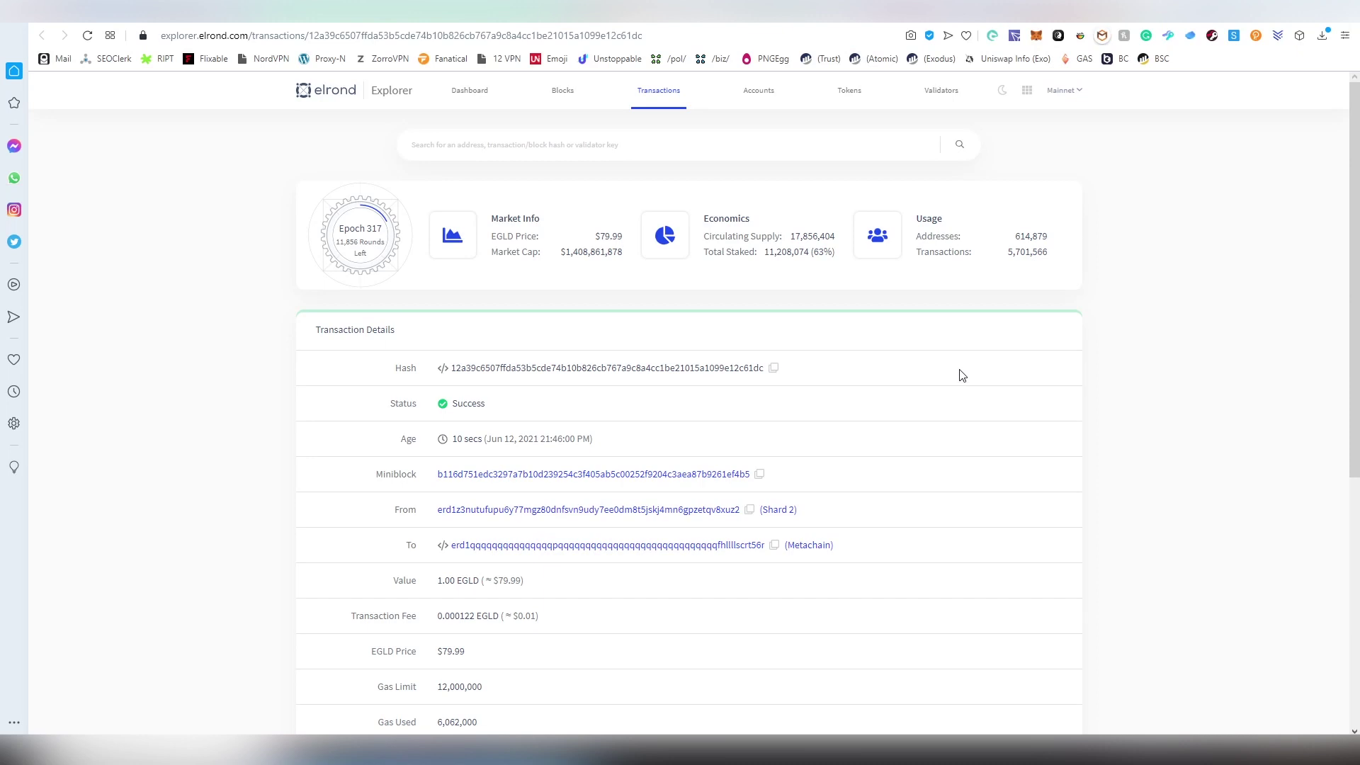
pyautogui.click(1126, 10)
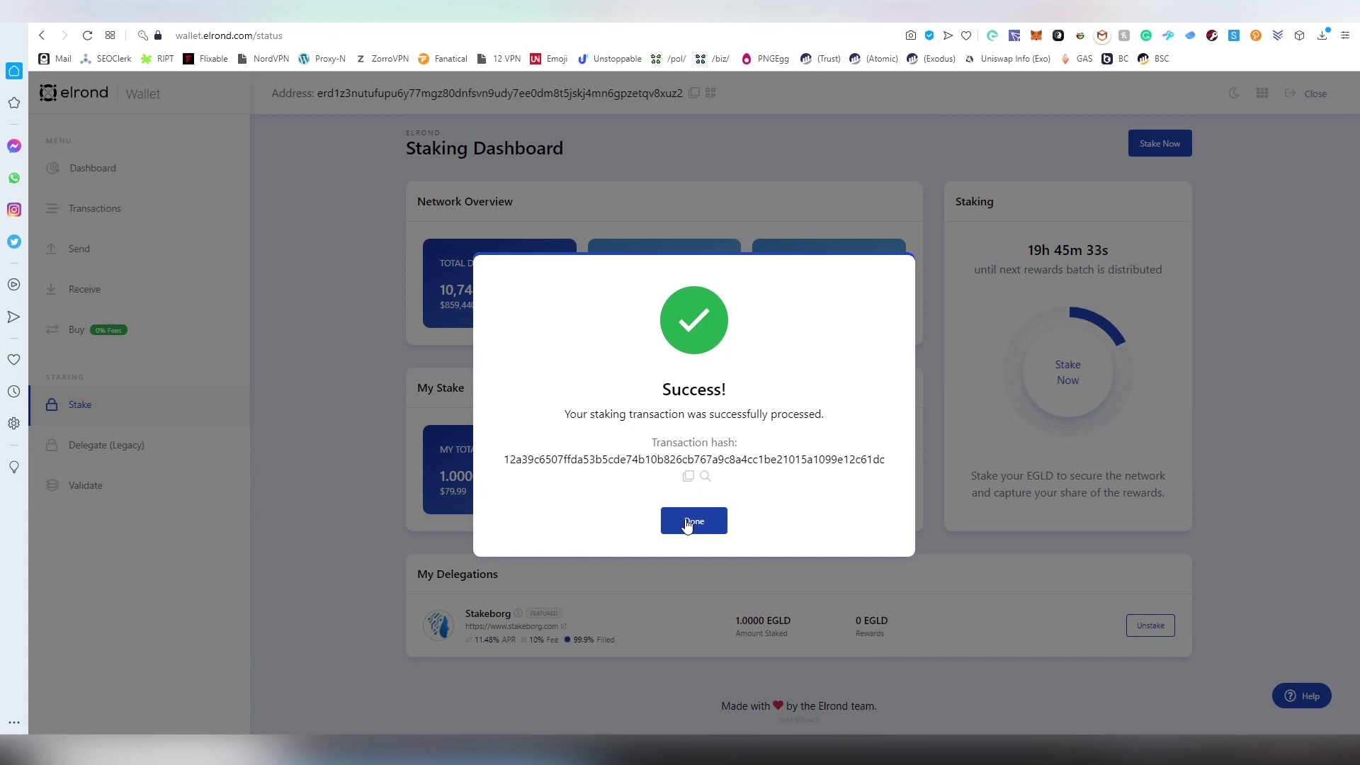
# Dismiss the transaction result and reload the Staking Dashboard to check the own stake and My Delegations
pyautogui.click(693, 522)
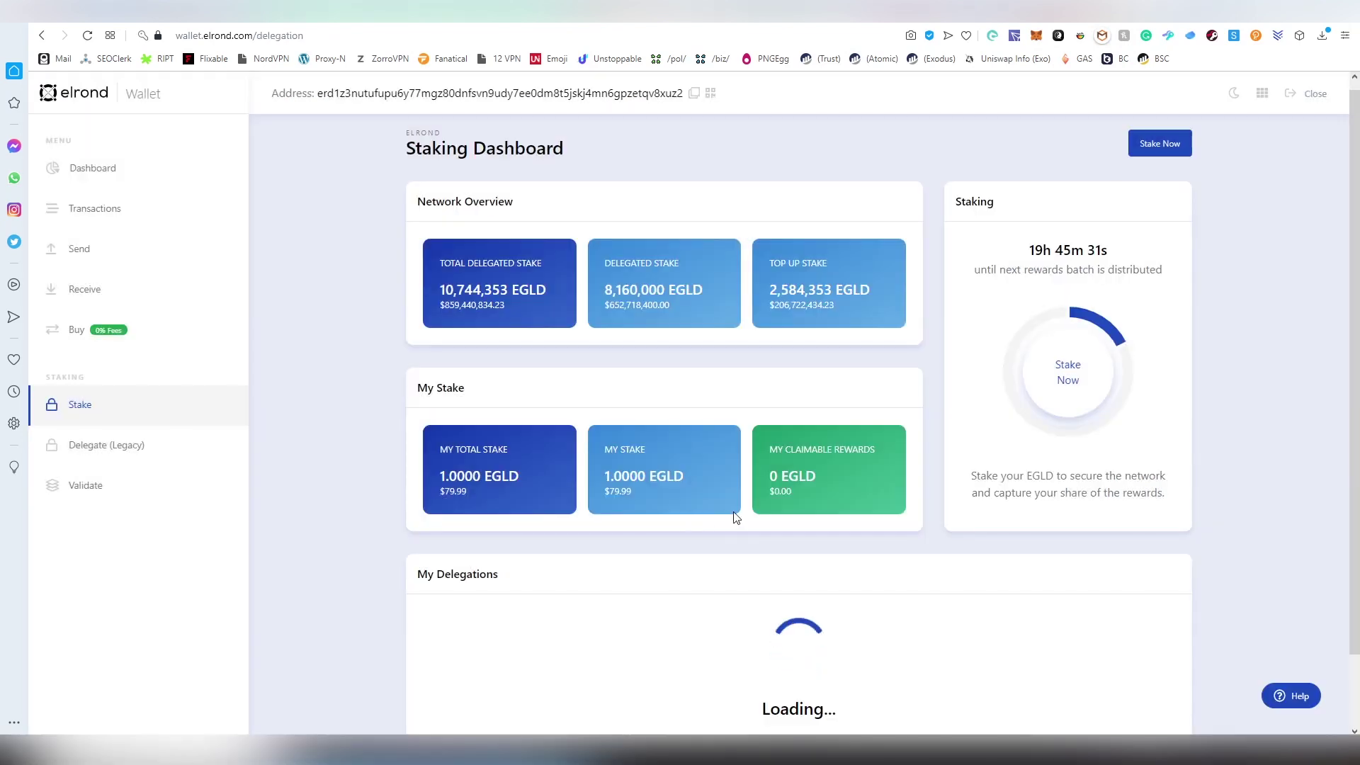
pyautogui.scroll(-1, 768, 517)
pyautogui.scroll(-1, 768, 517)
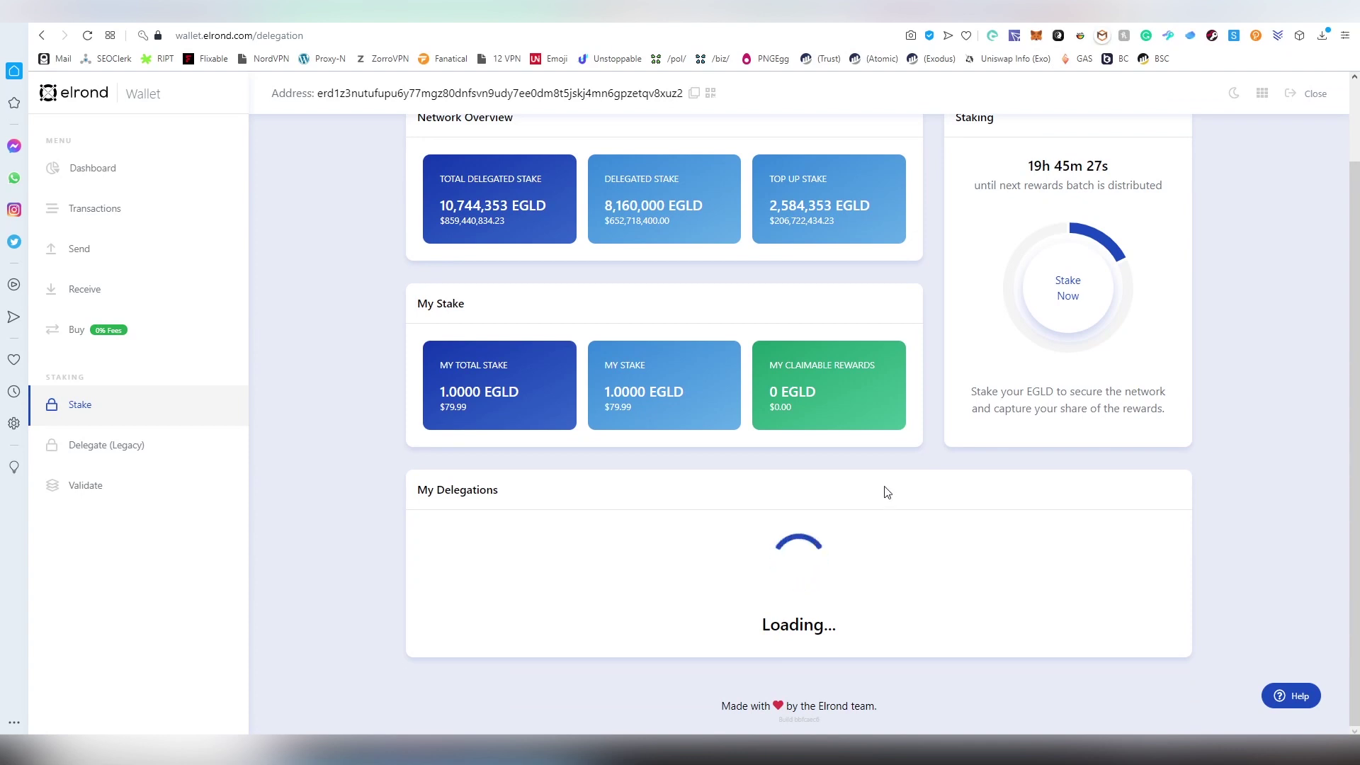
pyautogui.press('F5')
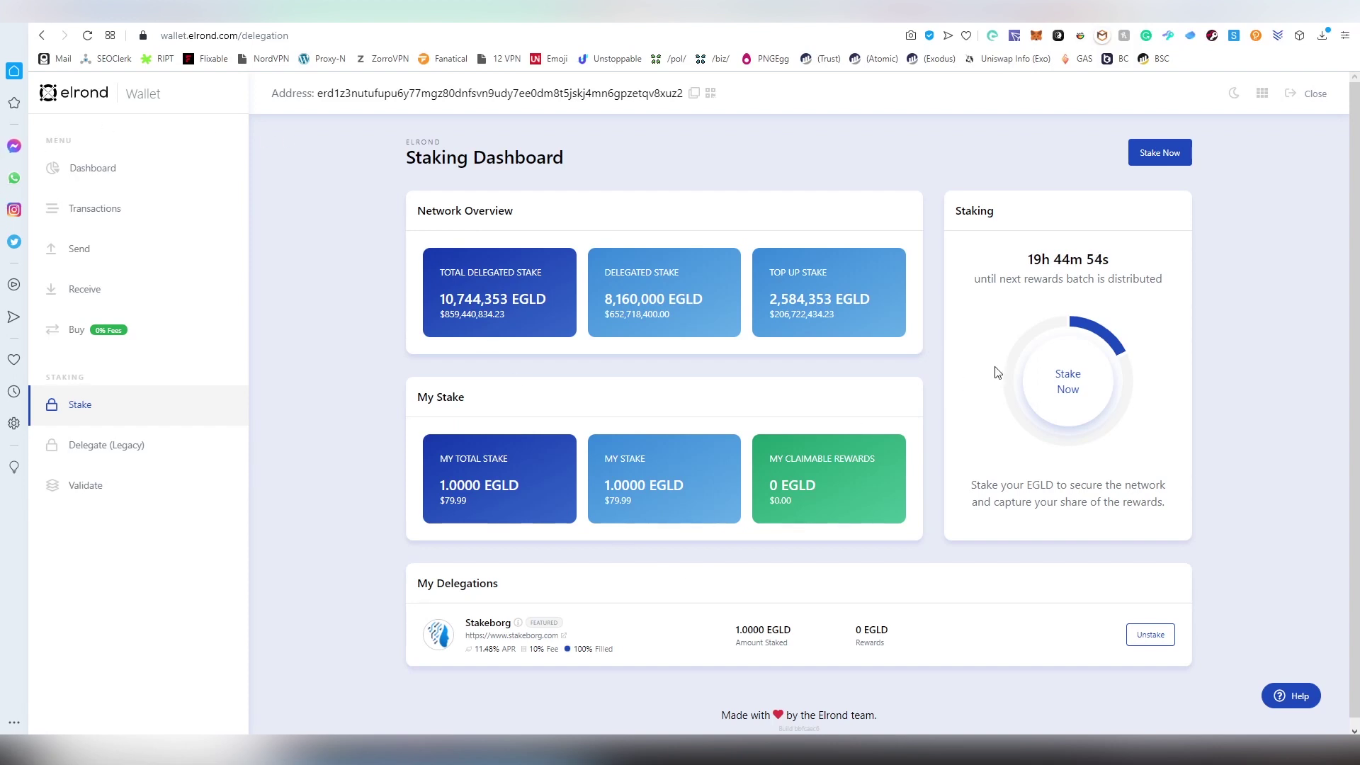
# Start another stake, compare APR, fee and filled values across all providers, and choose Orange Staking
pyautogui.click(1160, 154)
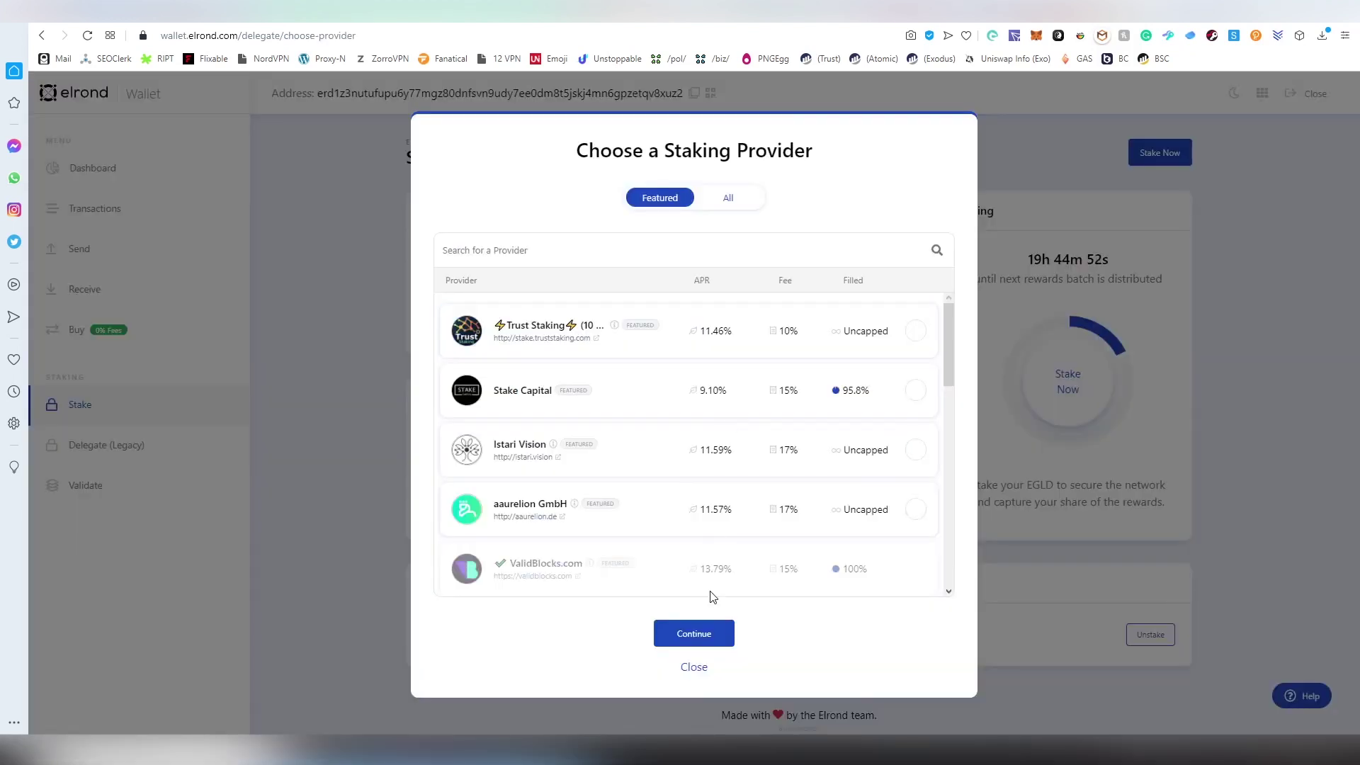
pyautogui.click(728, 204)
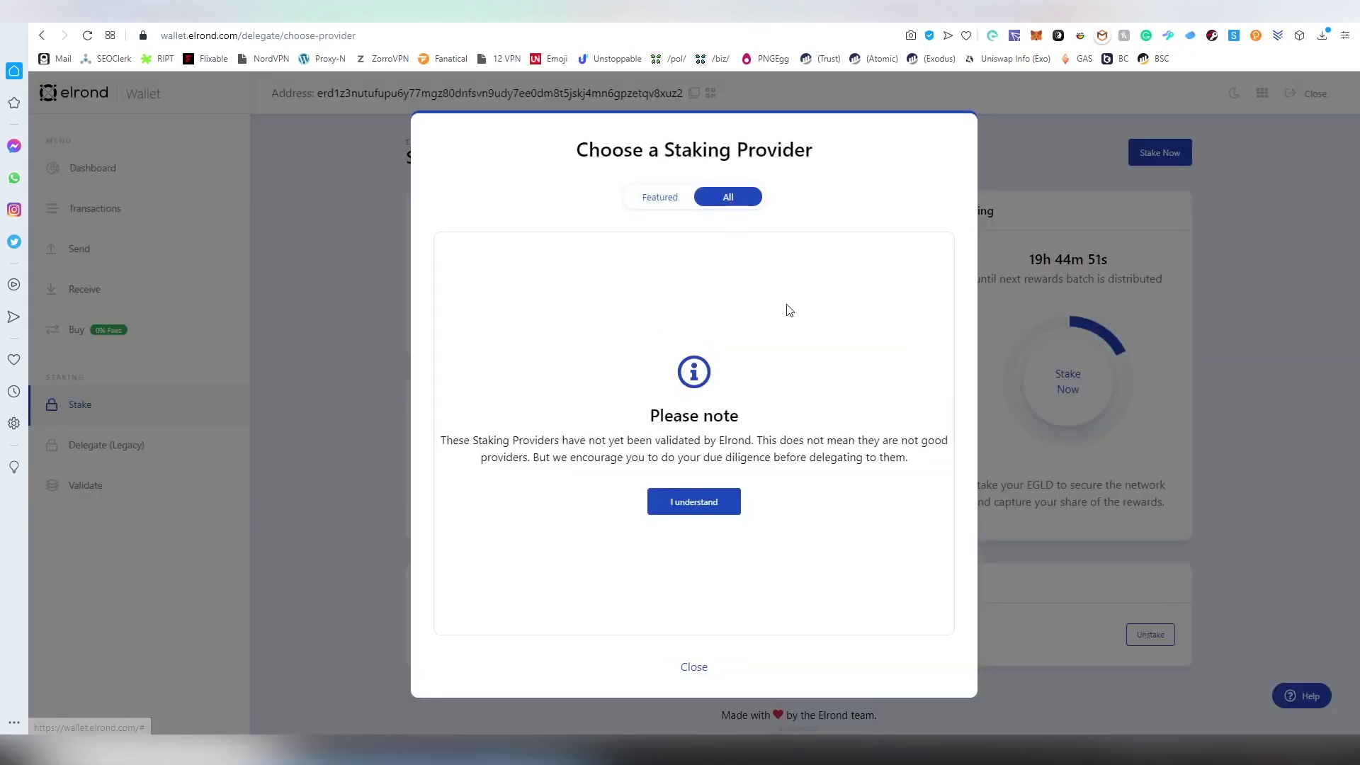
pyautogui.click(669, 501)
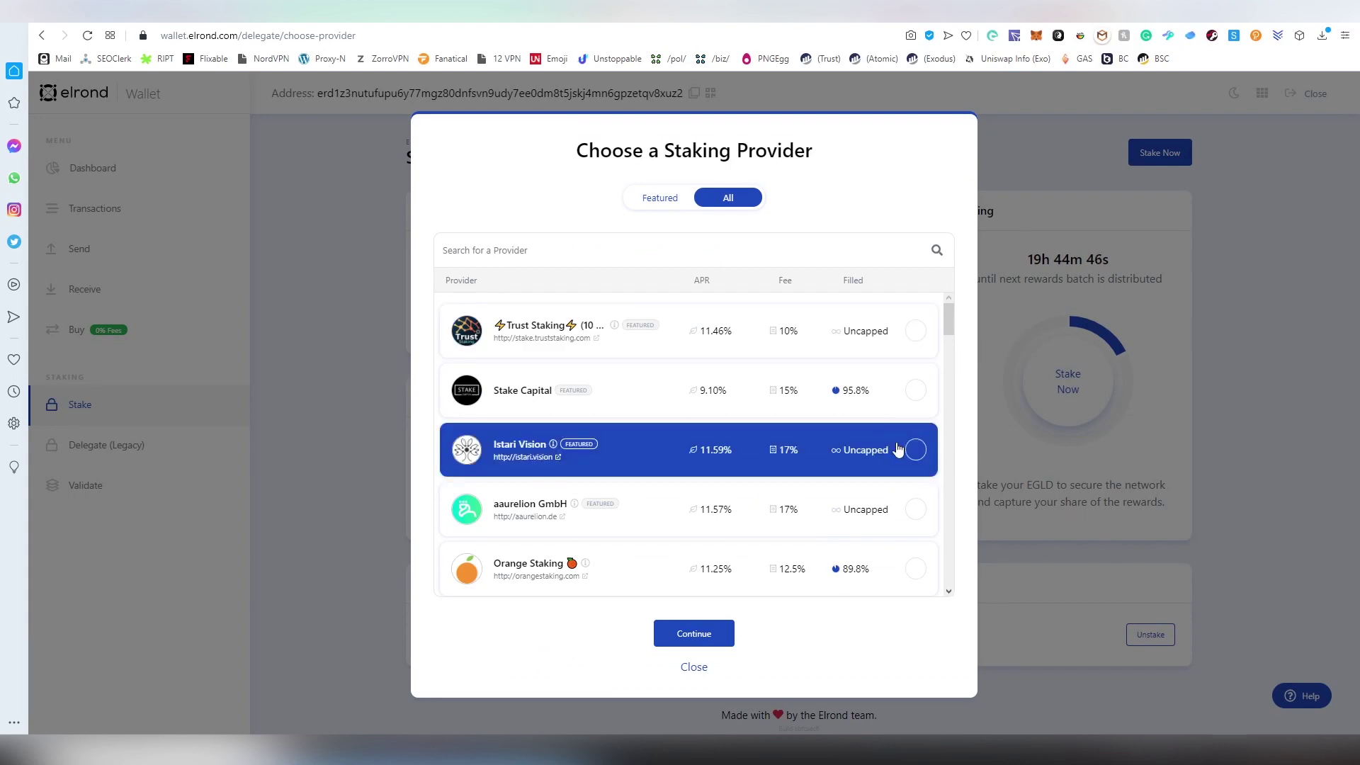
pyautogui.scroll(-3, 897, 451)
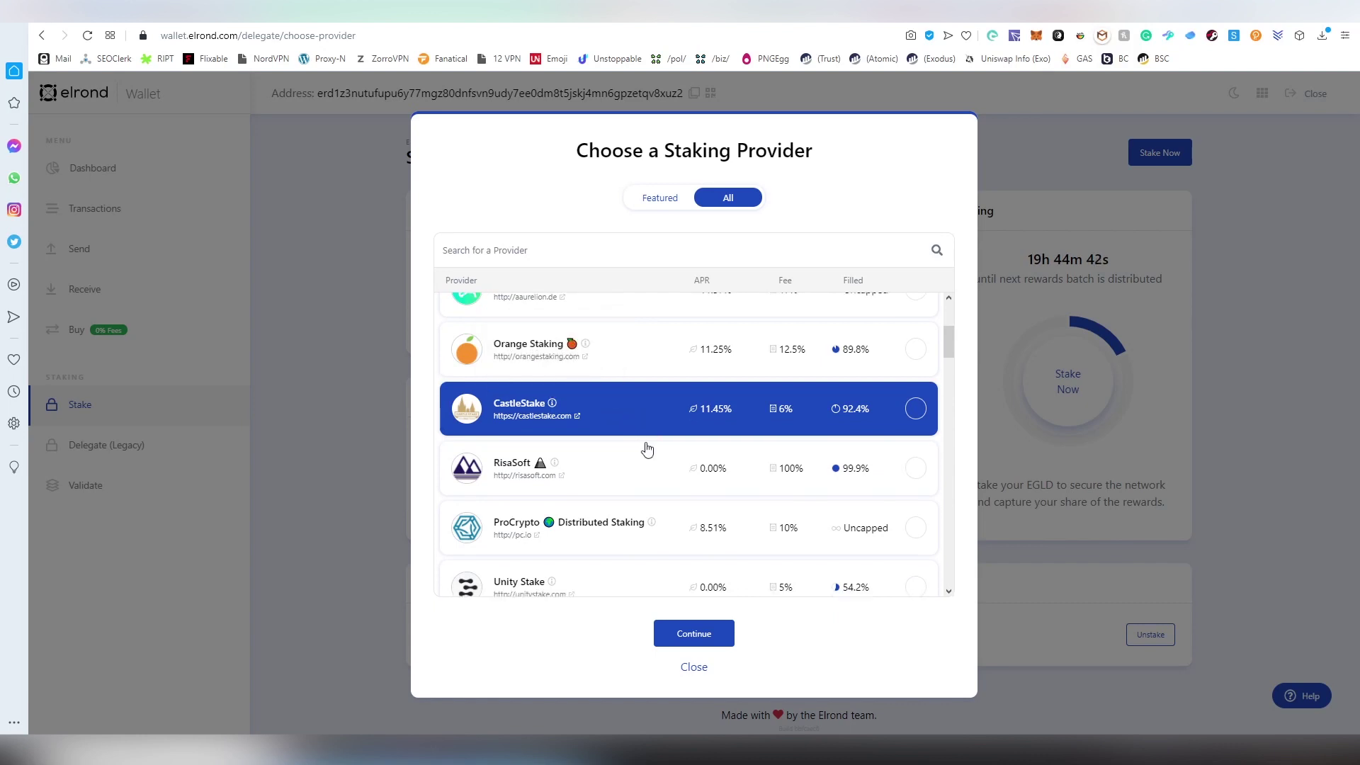
pyautogui.scroll(-3, 644, 446)
pyautogui.scroll(-3, 663, 404)
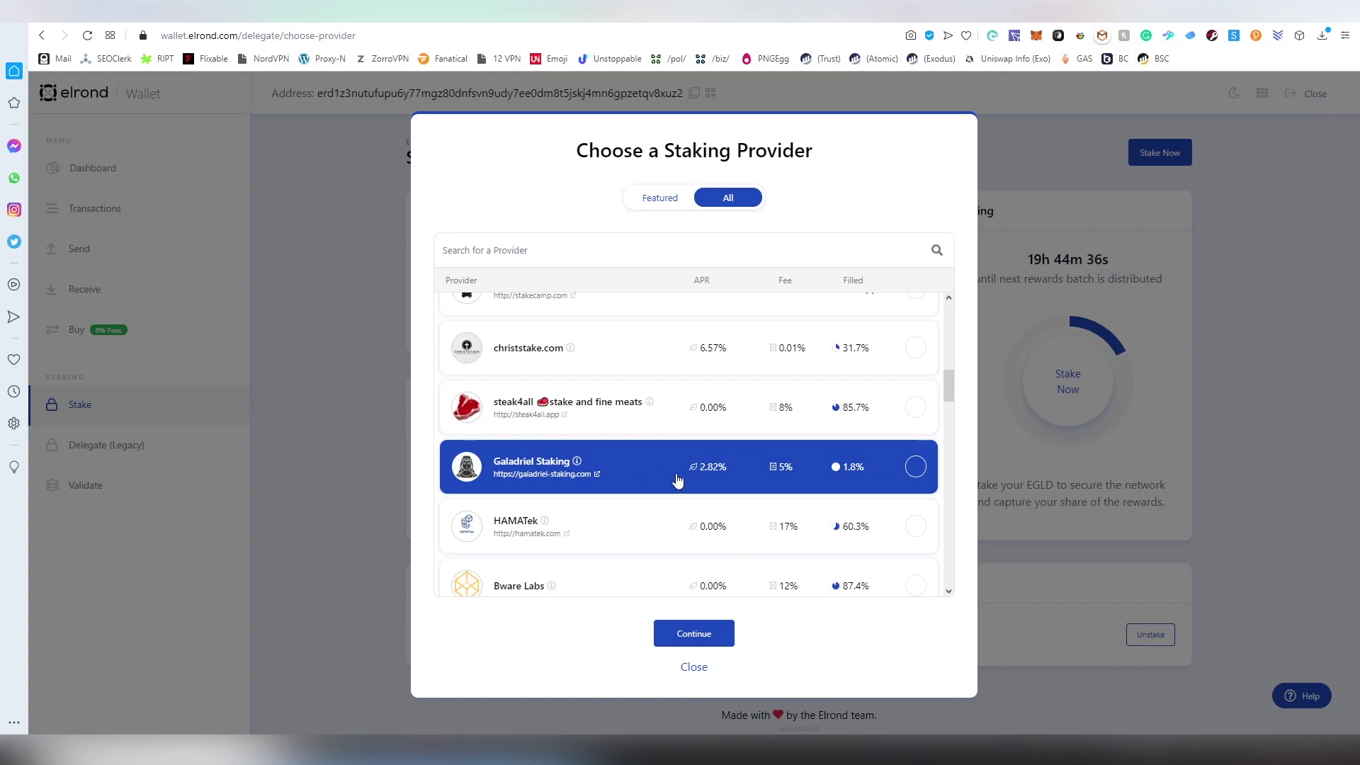
pyautogui.scroll(-3, 681, 469)
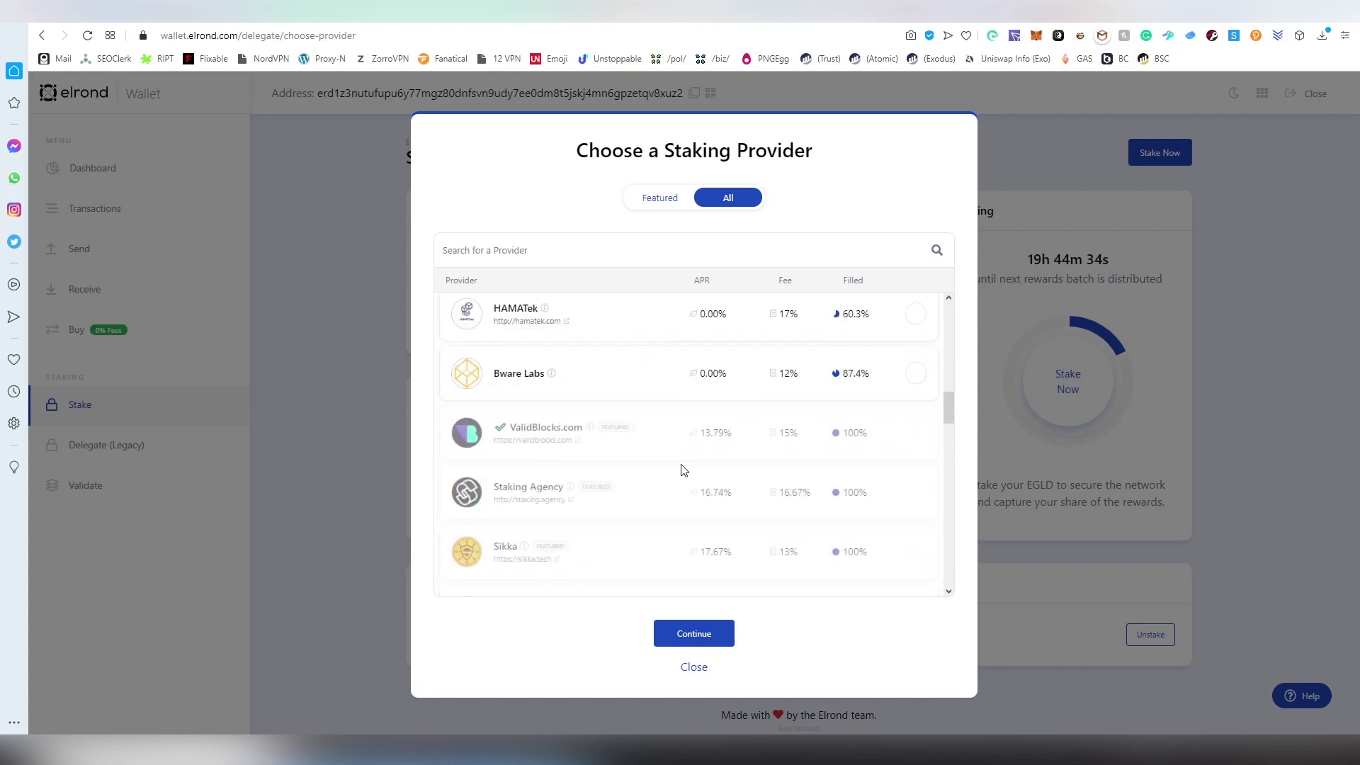
pyautogui.scroll(15, 681, 456)
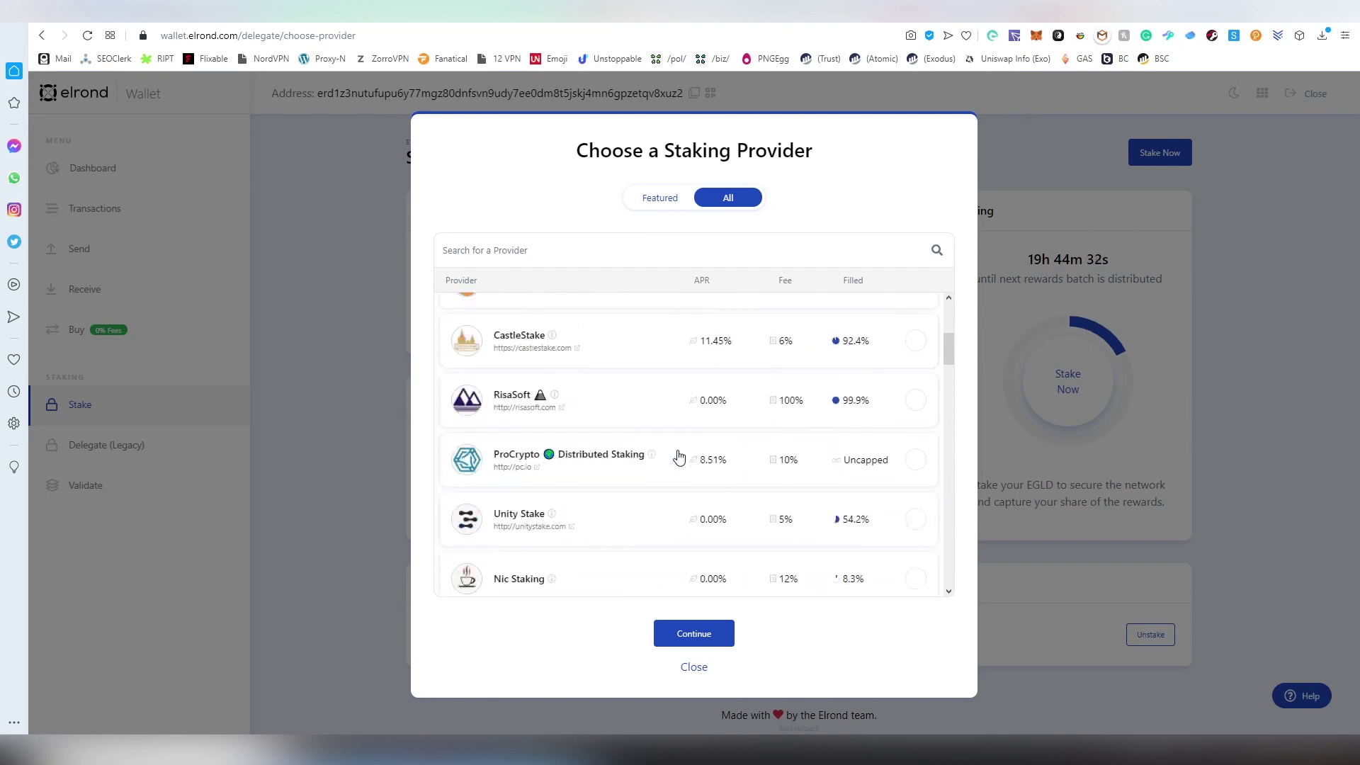
pyautogui.scroll(-3, 679, 456)
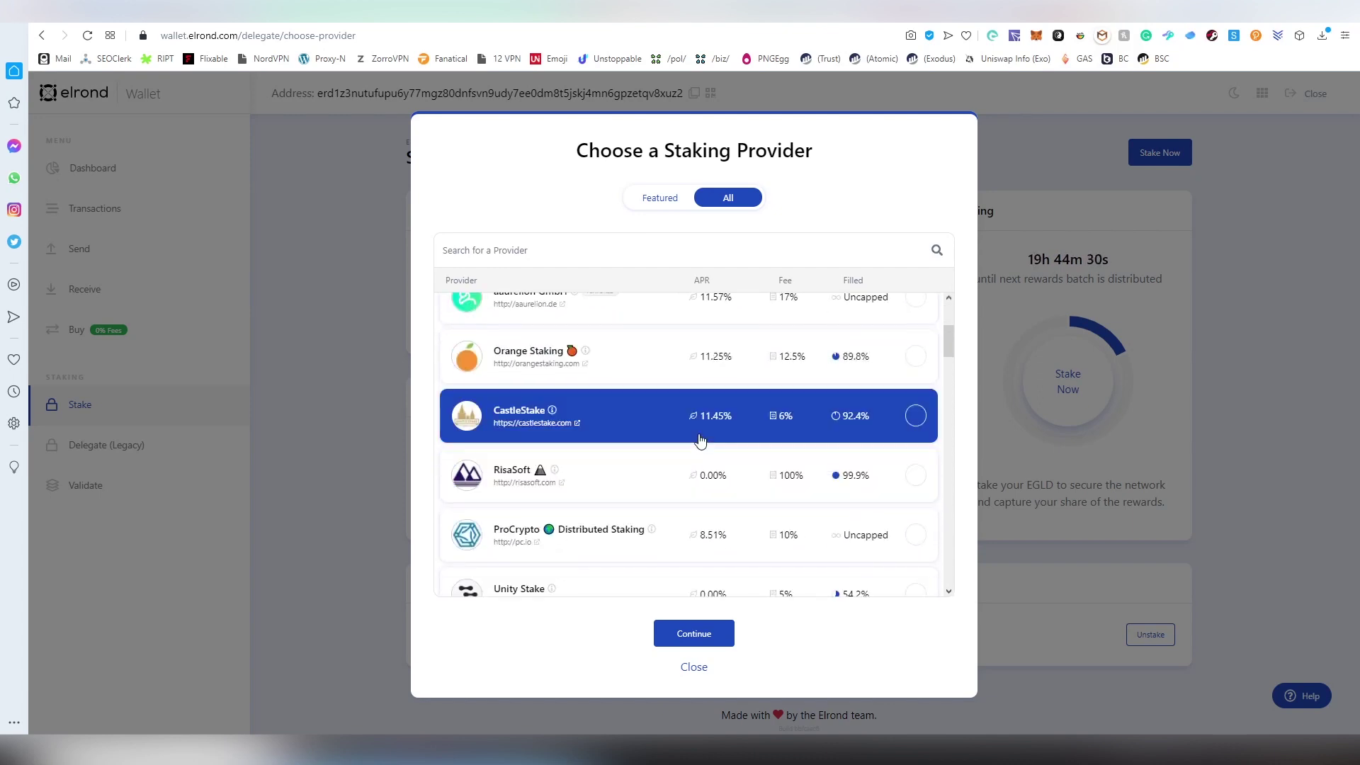
pyautogui.click(629, 377)
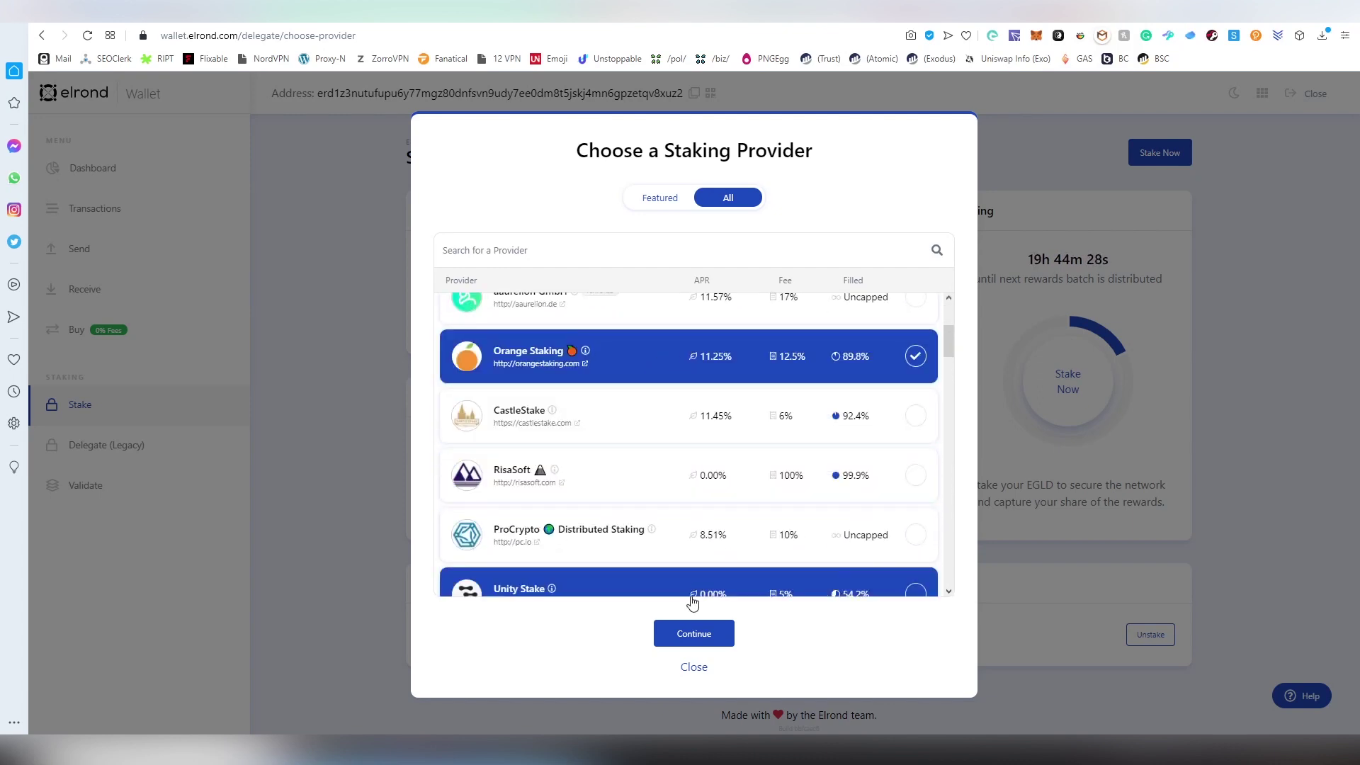
pyautogui.click(687, 630)
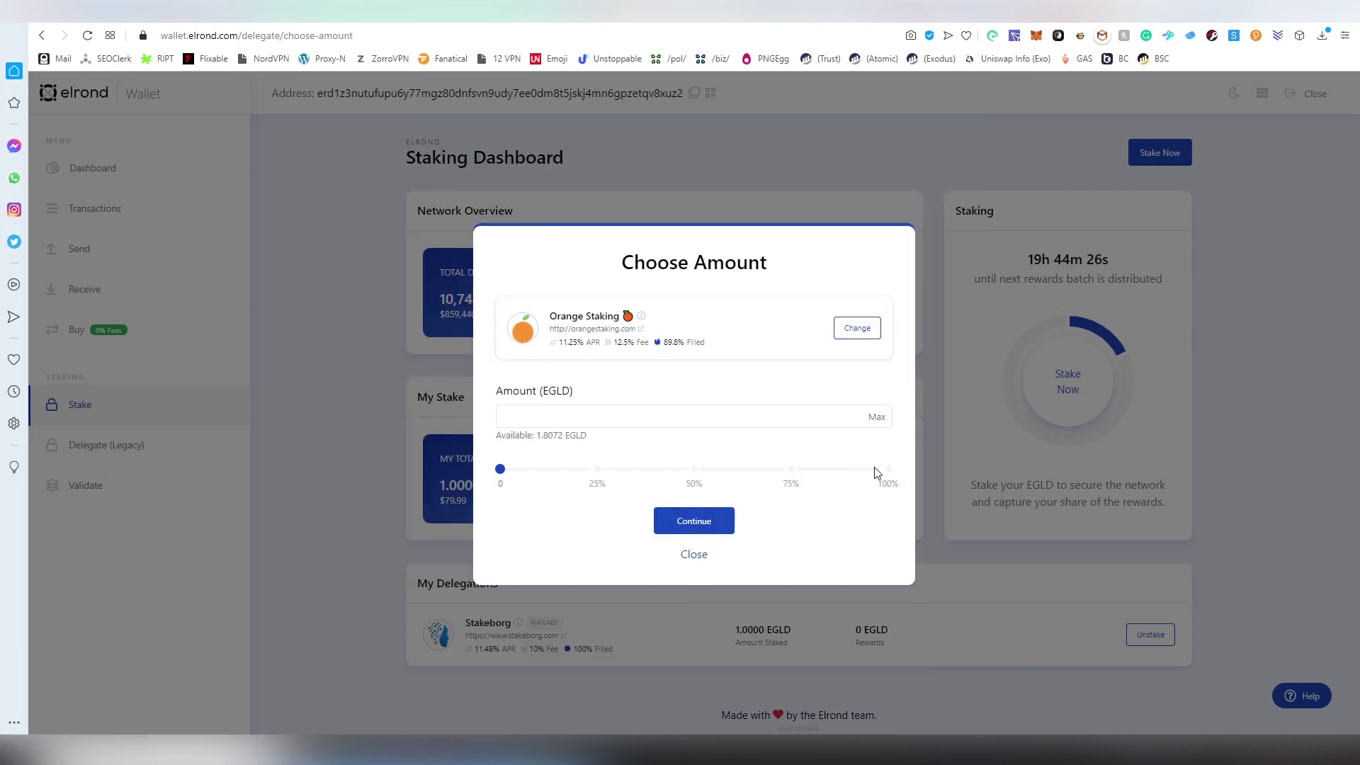
# Set the stake amount to 1.73 EGLD and pass the security check with the saved wallet password
pyautogui.moveTo(859, 470)
pyautogui.mouseDown()
pyautogui.moveTo(887, 469)
pyautogui.moveTo(879, 486)
pyautogui.mouseUp()
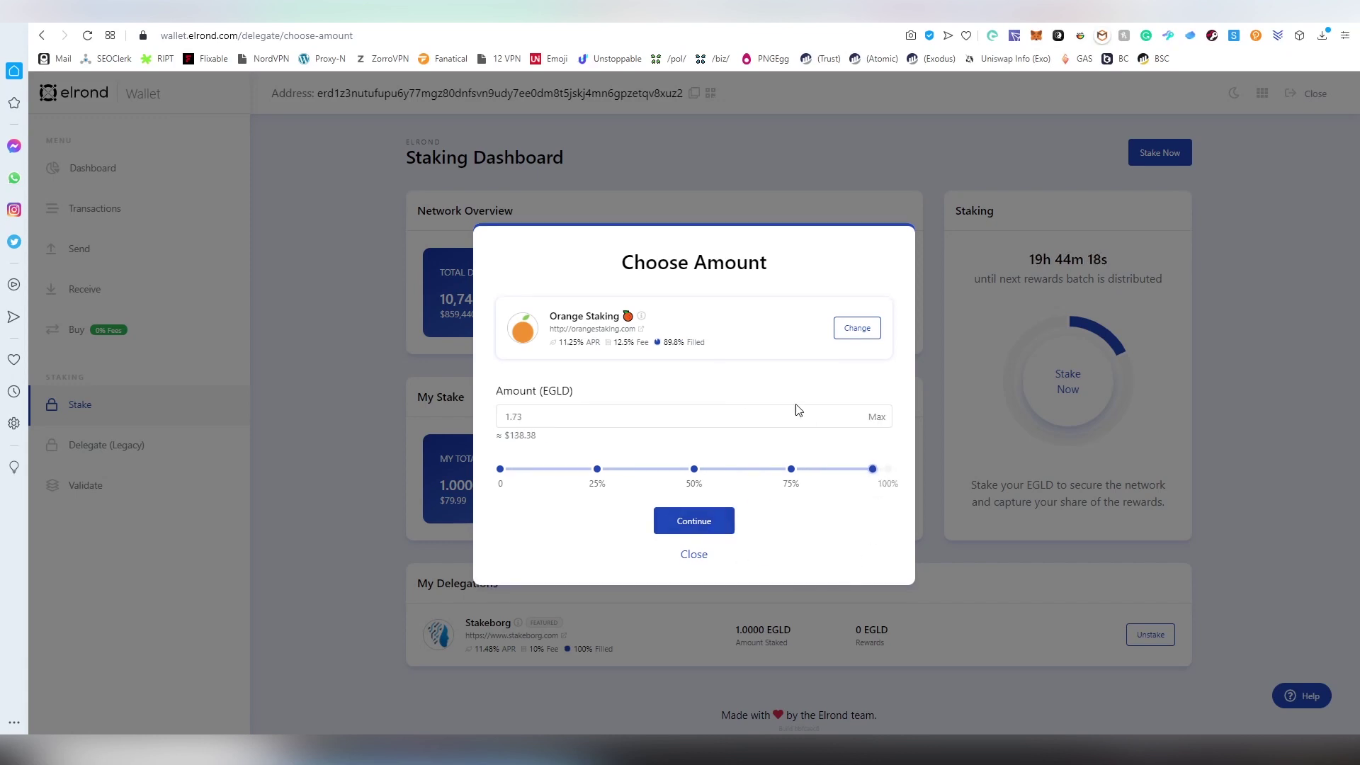
pyautogui.click(700, 533)
pyautogui.click(629, 419)
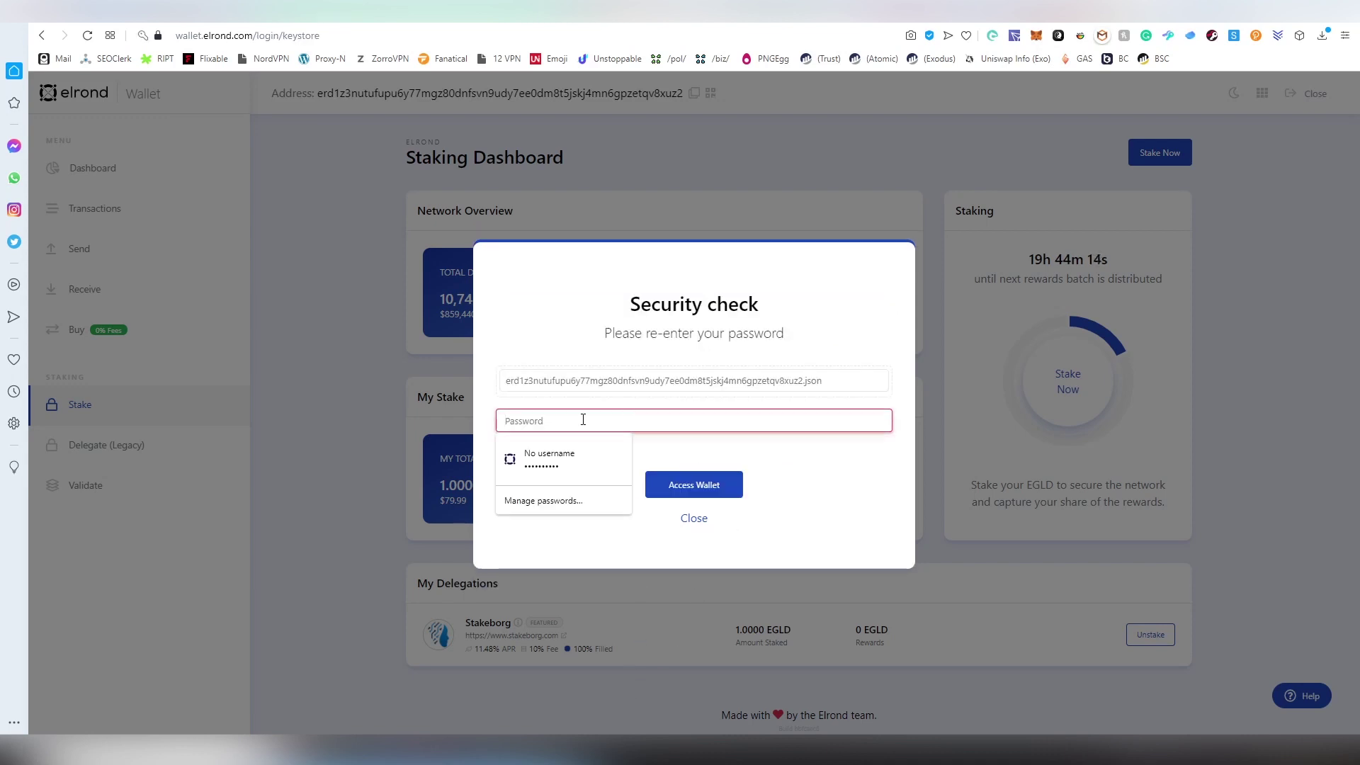
pyautogui.click(564, 446)
pyautogui.click(676, 482)
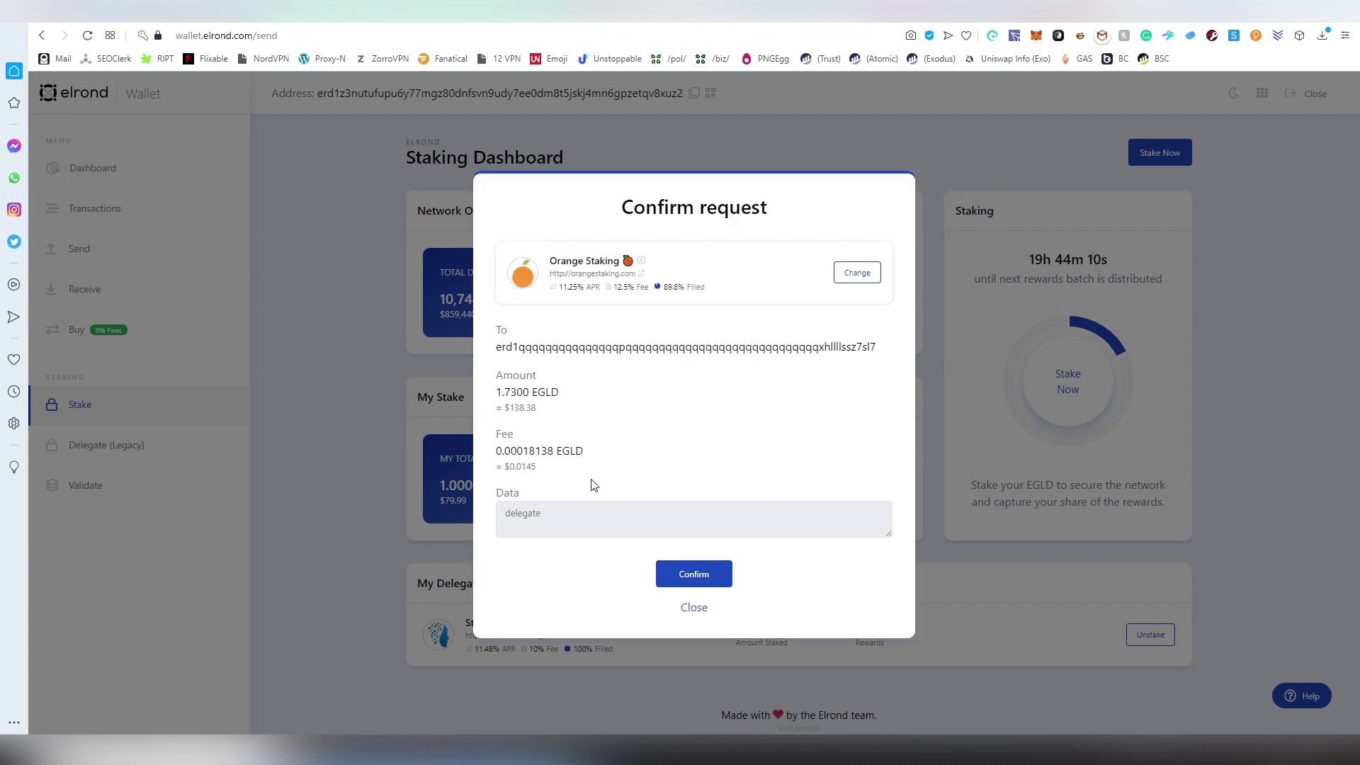
# Check the fee in the confirmation request and look through Orange Staking's website
pyautogui.moveTo(502, 467); pyautogui.dragTo(556, 466)
pyautogui.click(562, 465)
pyautogui.click(640, 279)
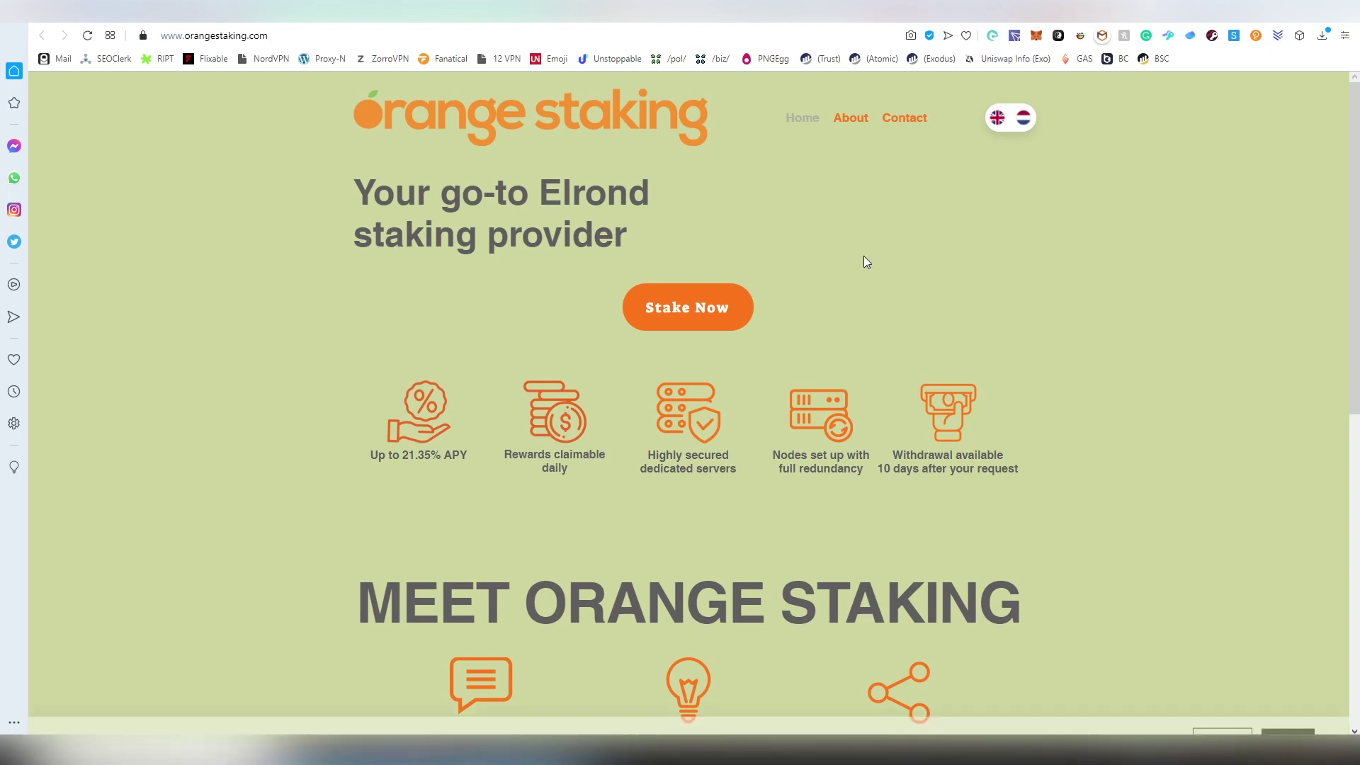
pyautogui.scroll(-3, 1042, 314)
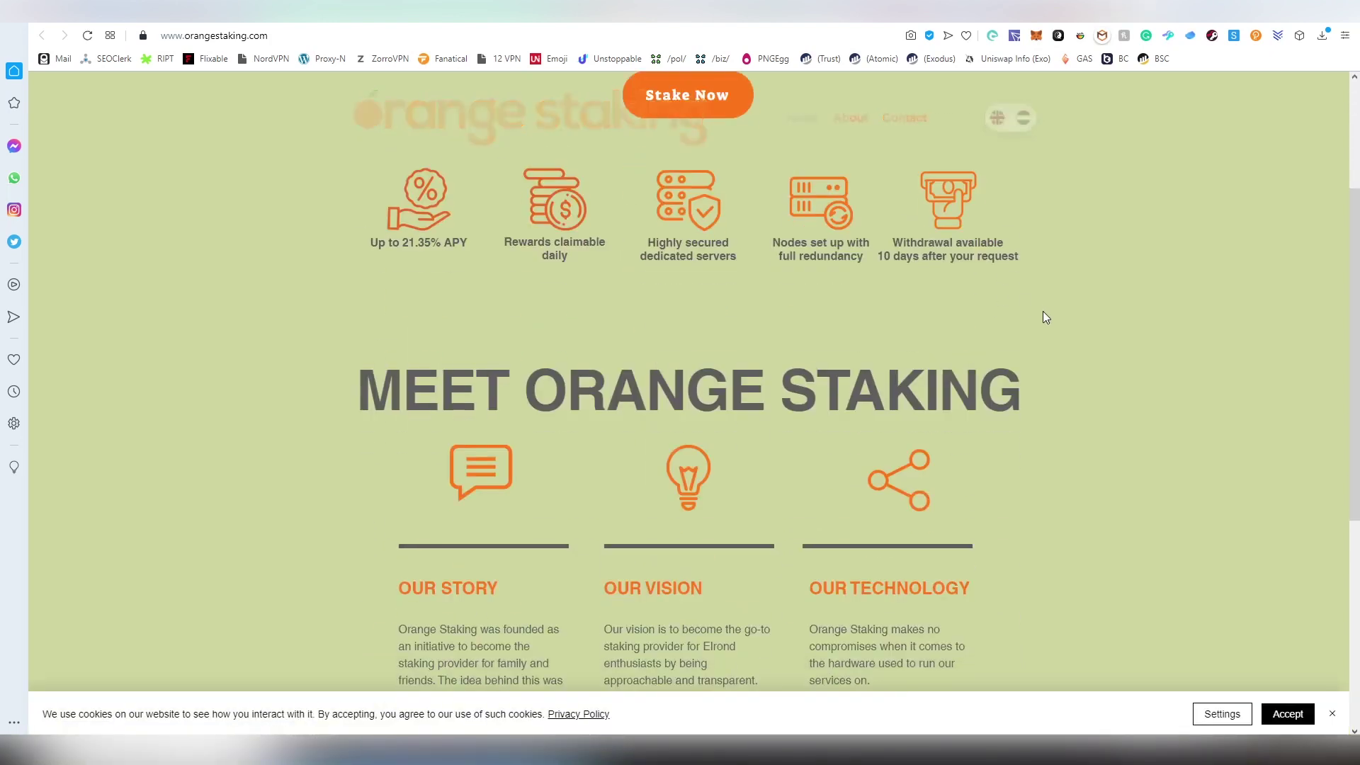
pyautogui.scroll(-3, 1074, 358)
pyautogui.scroll(-3, 1074, 354)
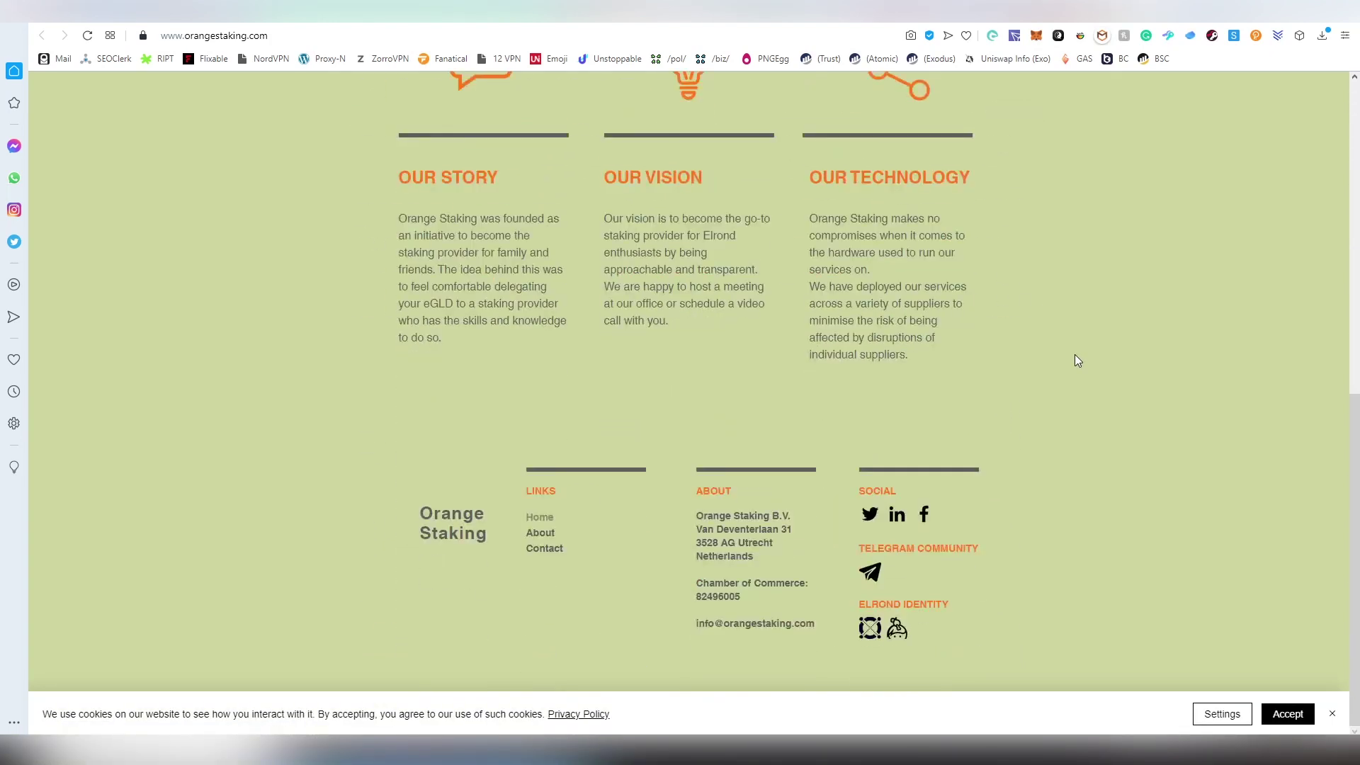
pyautogui.scroll(9, 1087, 255)
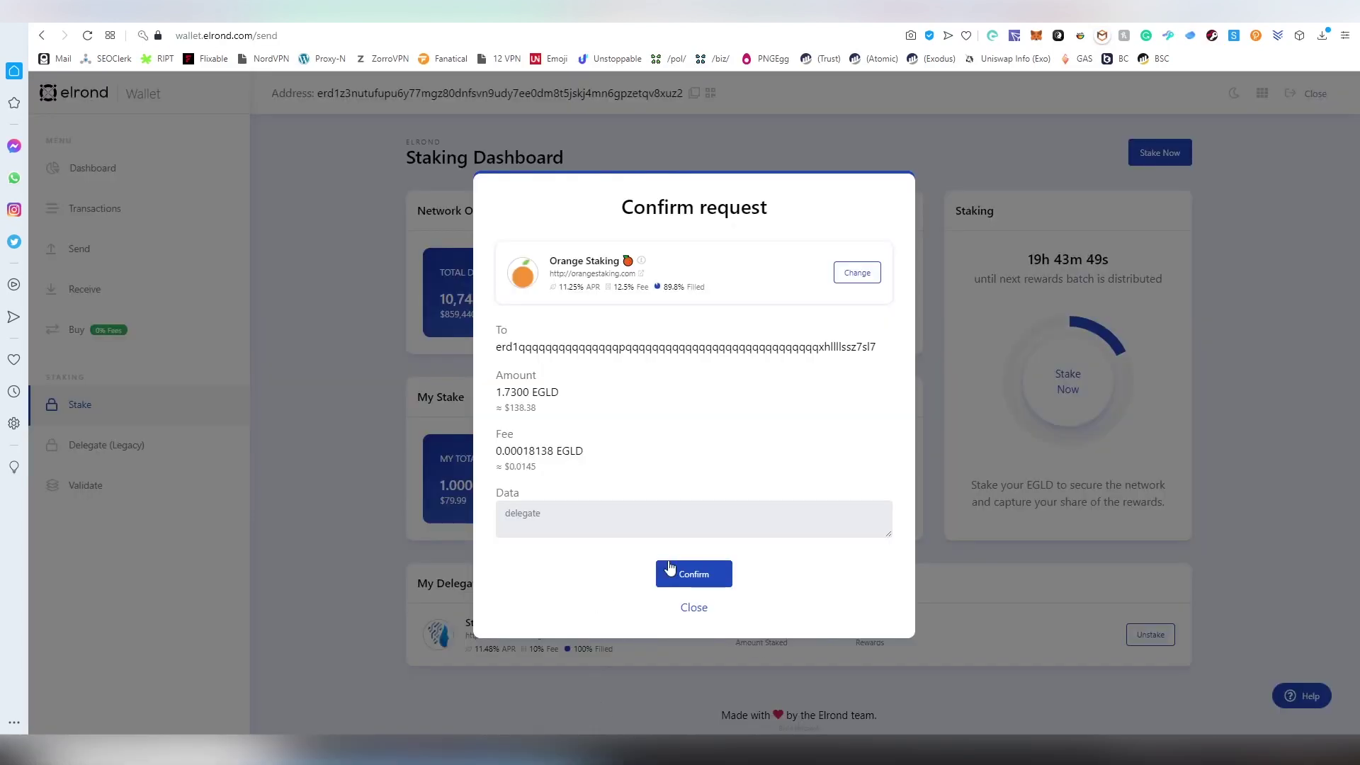
# Confirm the 1.73 EGLD delegation to Orange Staking and check the latest transactions and the Staking Dashboard
pyautogui.click(669, 571)
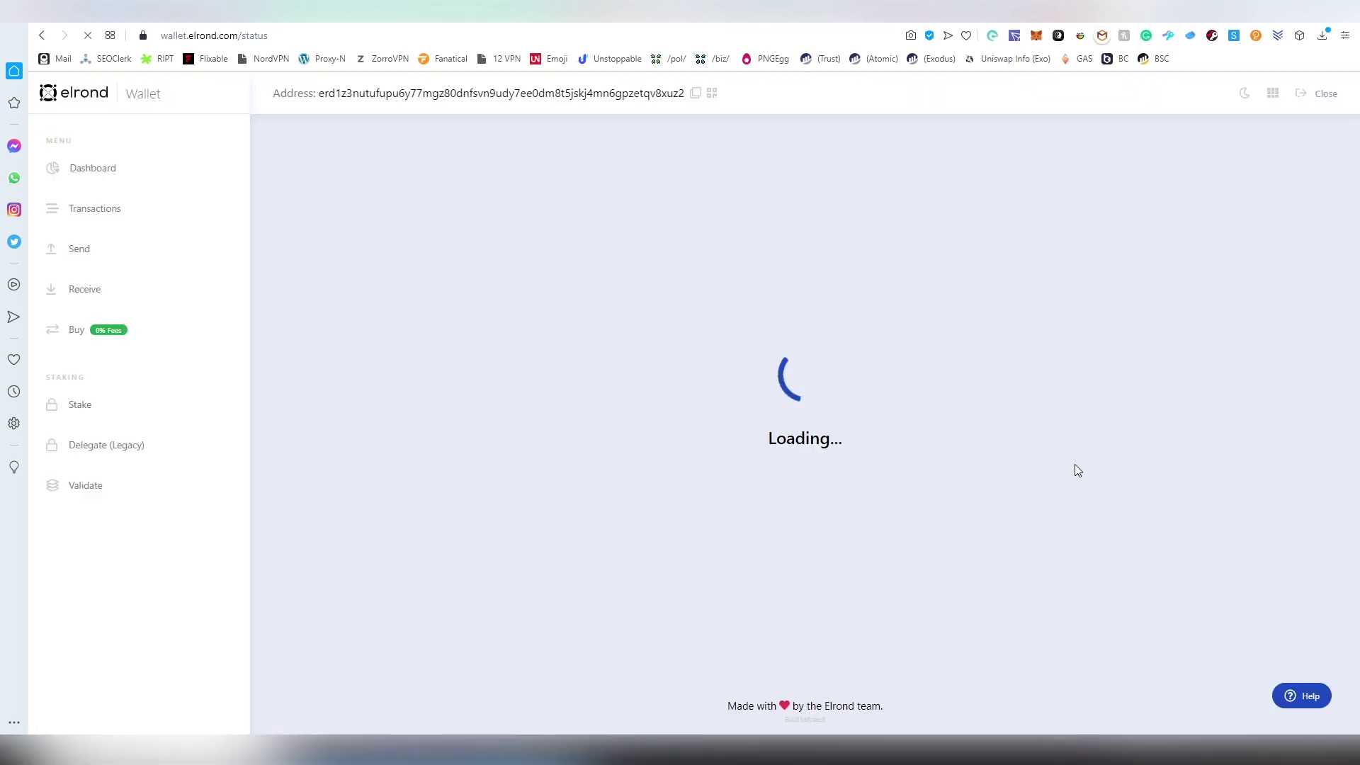
pyautogui.scroll(-3, 1098, 510)
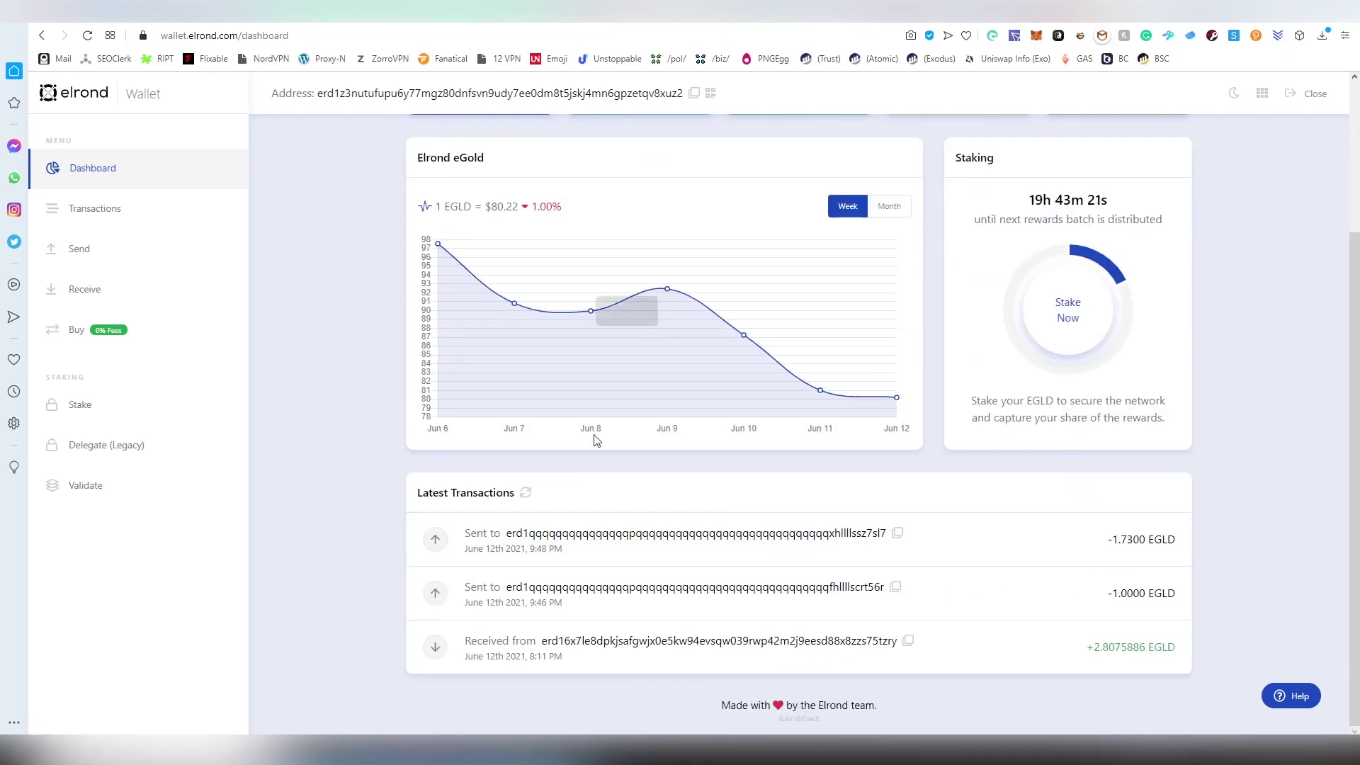
pyautogui.click(169, 423)
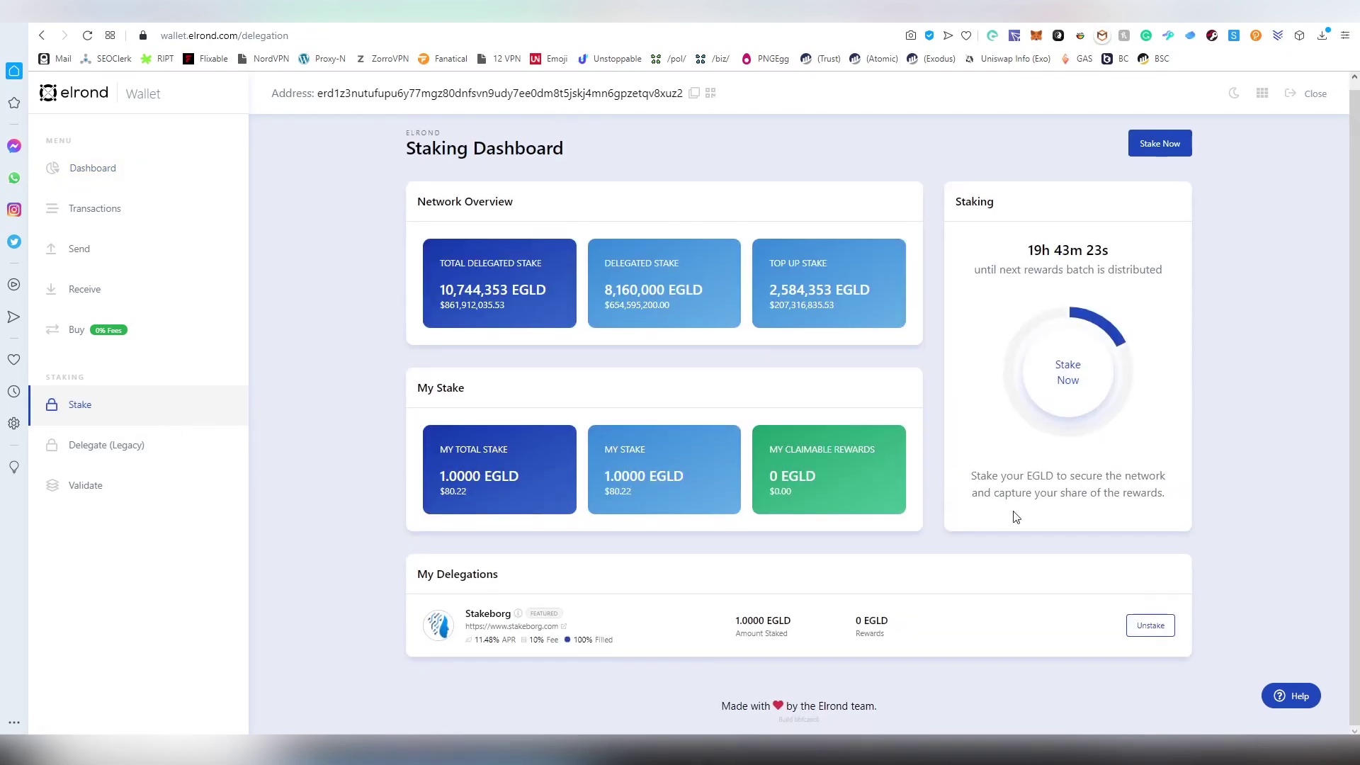
# View the Unstake EGLD form for the Stakeborg delegation and close it without submitting
pyautogui.click(1149, 627)
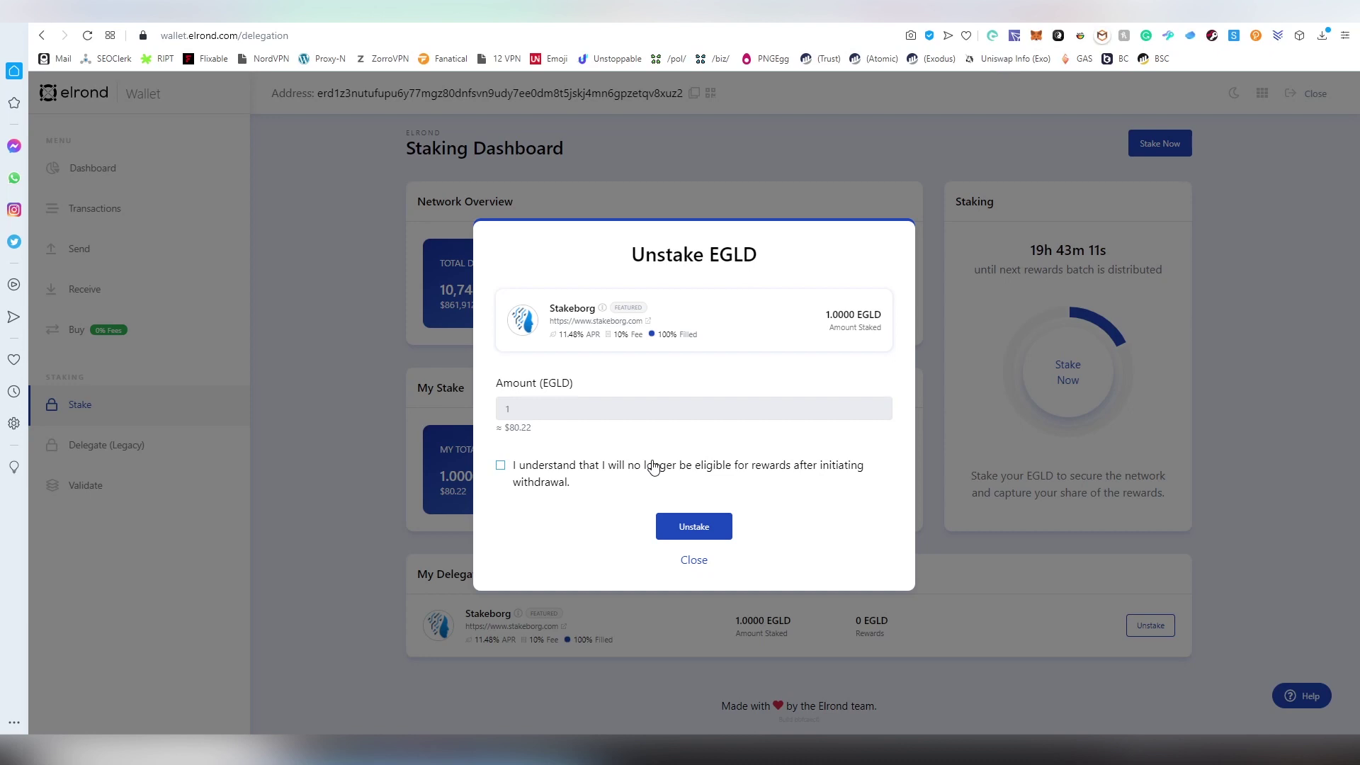
pyautogui.click(694, 561)
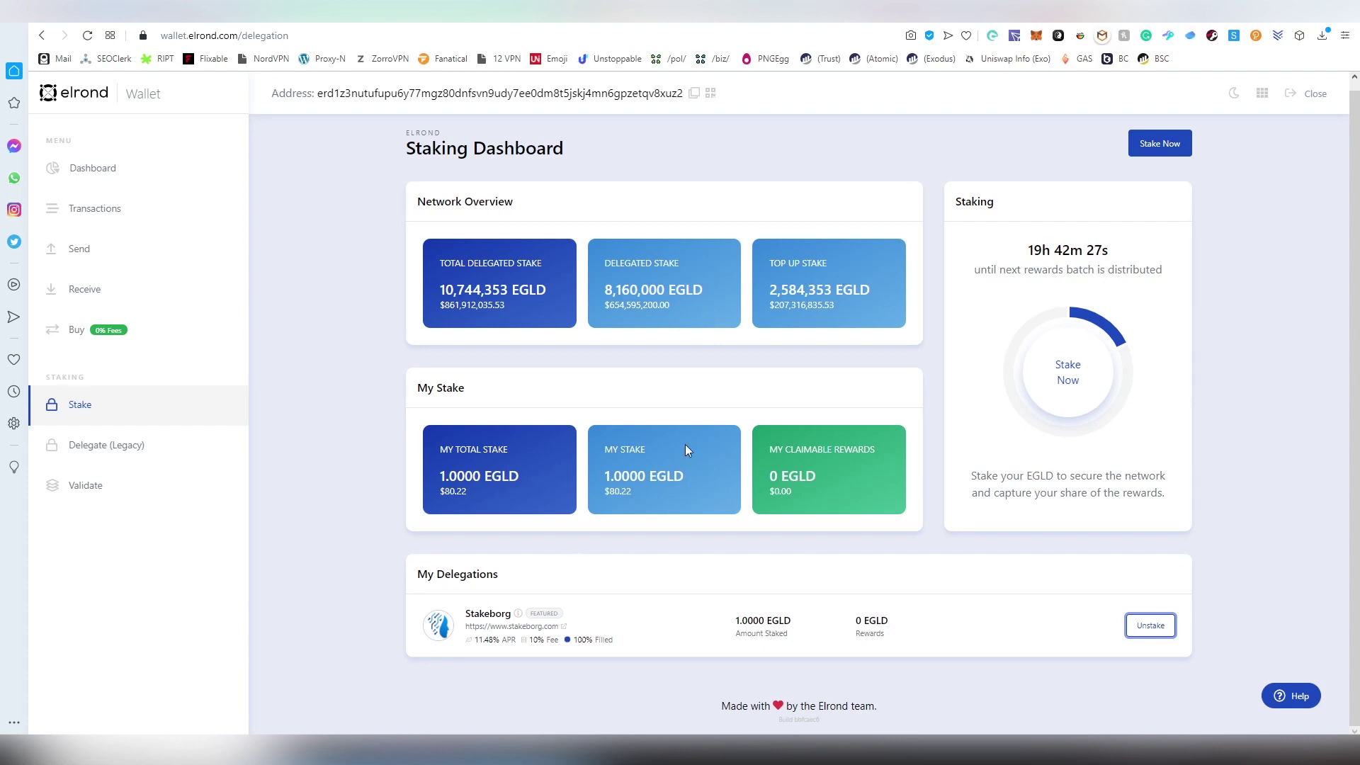
pyautogui.scroll(1, 686, 445)
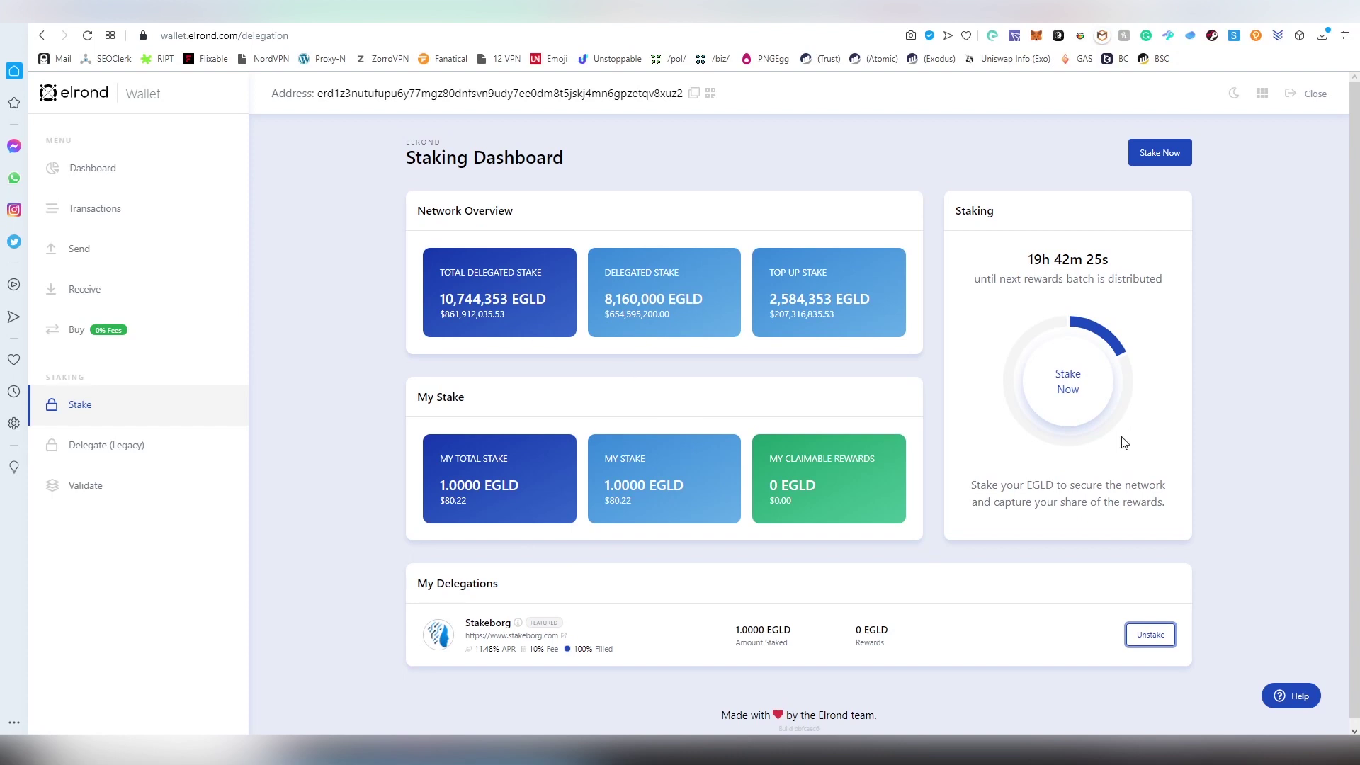